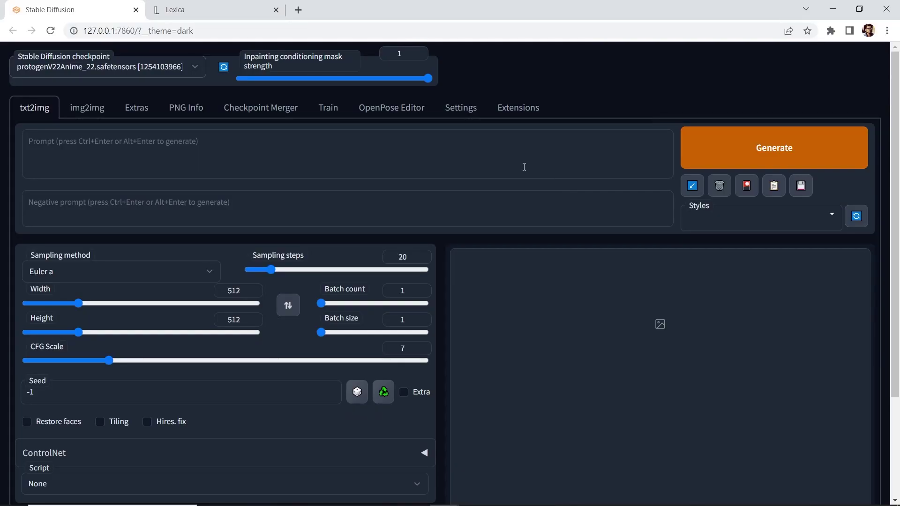
- Keep the protogenV22Anime_22 checkpoint loaded and stay on the txt2img page
left_click(199, 66)
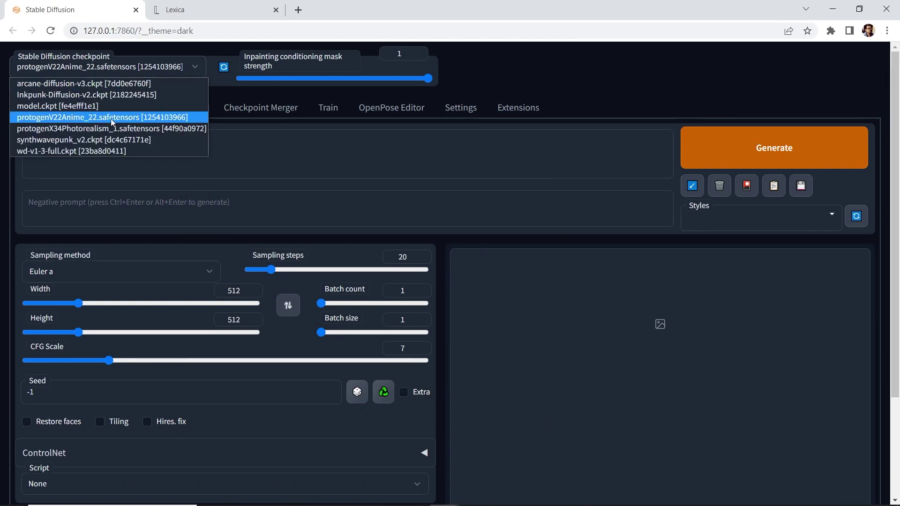
left_click(178, 117)
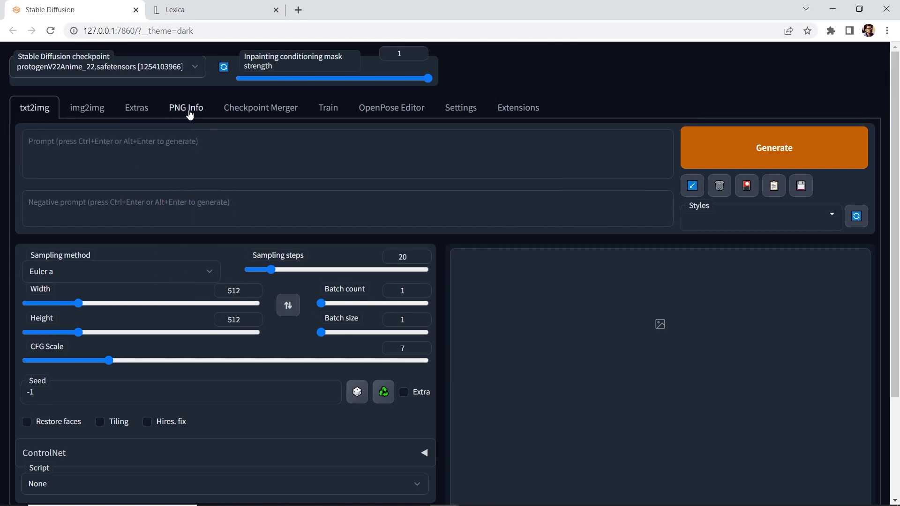
left_click(82, 114)
left_click(40, 113)
- Copy the dreamlikeart prompt line from the Notepad cheat sheet into the txt2img prompt
key("alt+Tab")
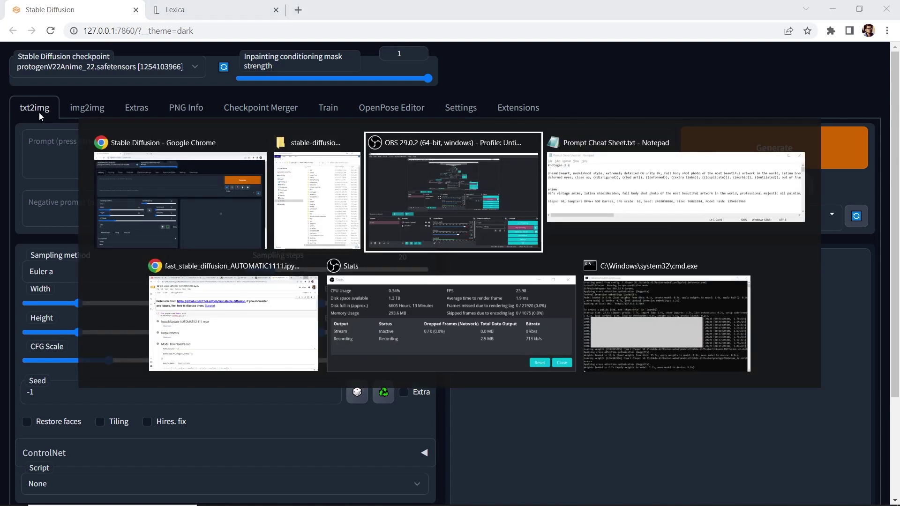
key("alt+Tab")
key("alt+Tab")
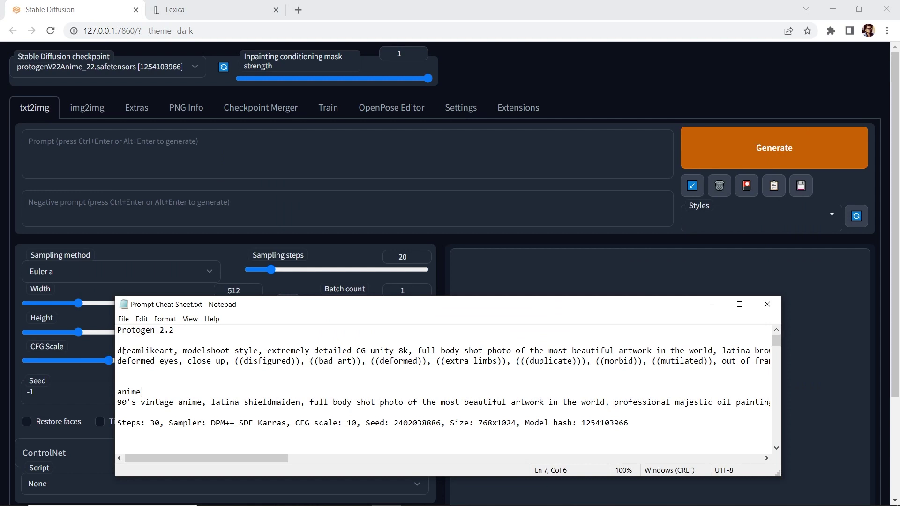
left_click_drag(123, 350, 117, 350)
key("shift+End")
key("ctrl+c")
left_click(180, 148)
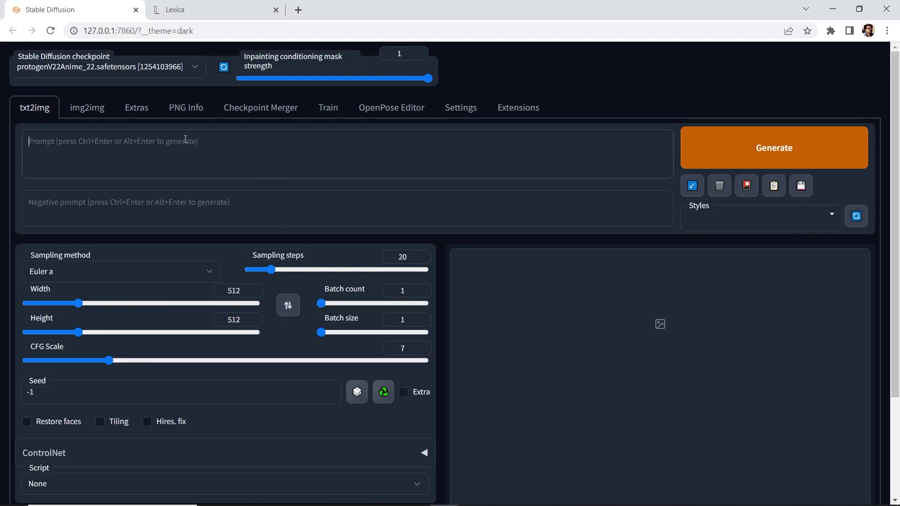
key("ctrl+v")
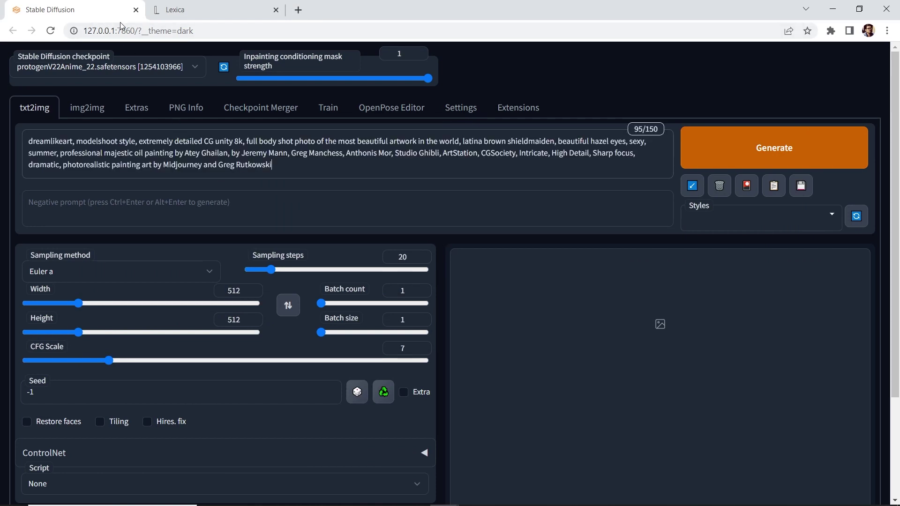
left_click(203, 17)
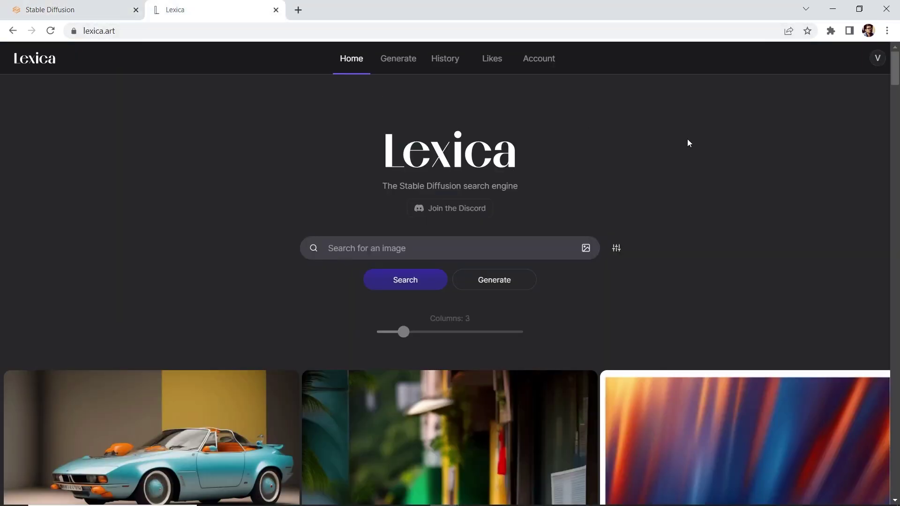
- Open Lexica's 1920s futuristic motorbike poster image and select its full prompt text
left_click_drag(897, 80, 879, 190)
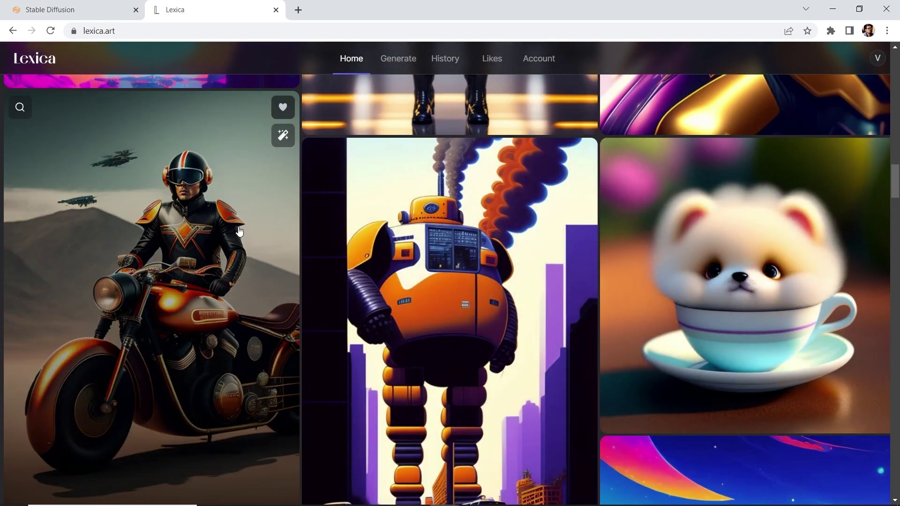
left_click(238, 231)
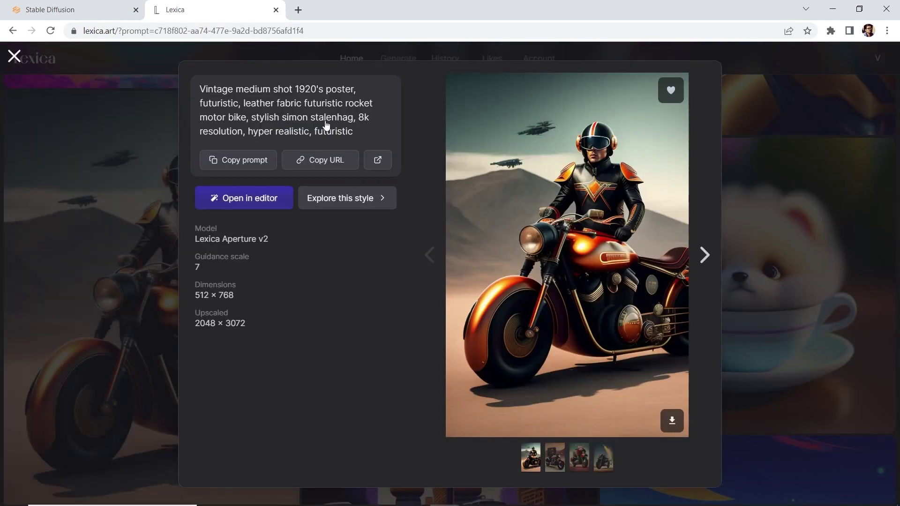
left_click_drag(354, 132, 197, 88)
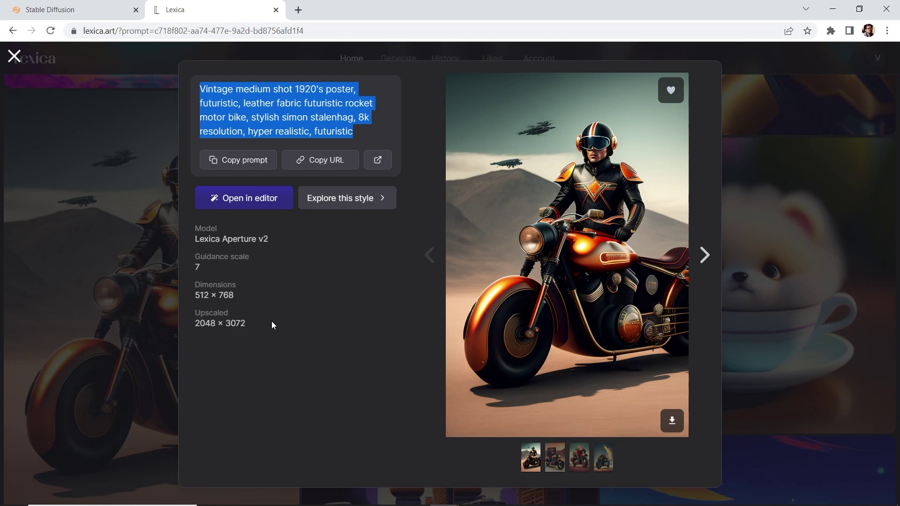
left_click(95, 12)
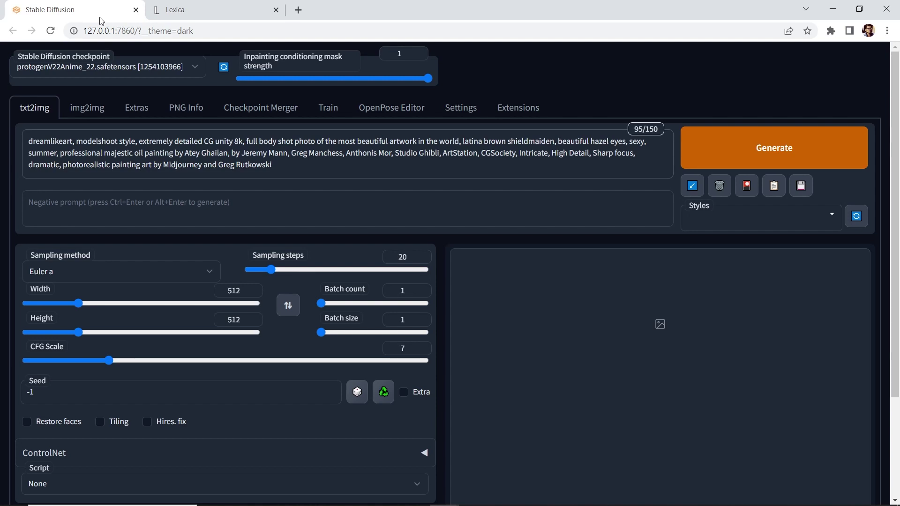
- Paste the 'deformed eyes, close up, ((disfigured))' cheat-sheet line into the negative prompt
key("alt+Tab")
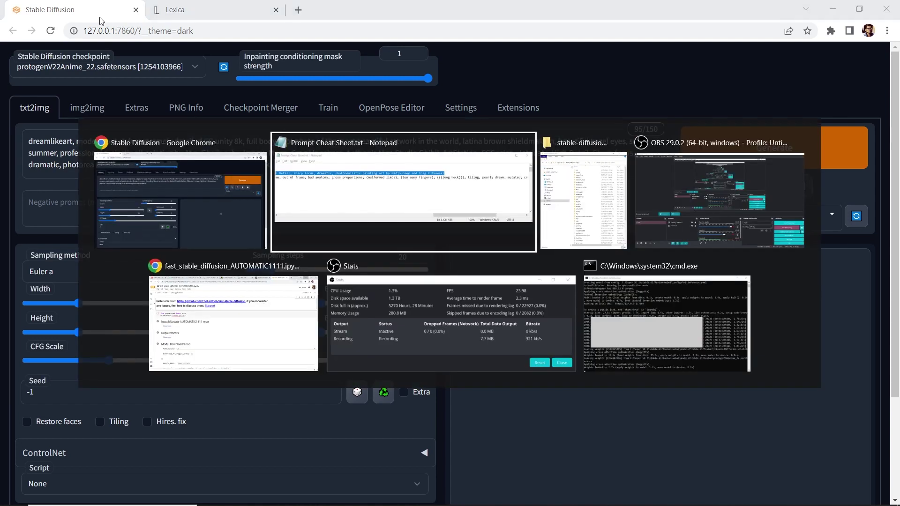
left_click(149, 369)
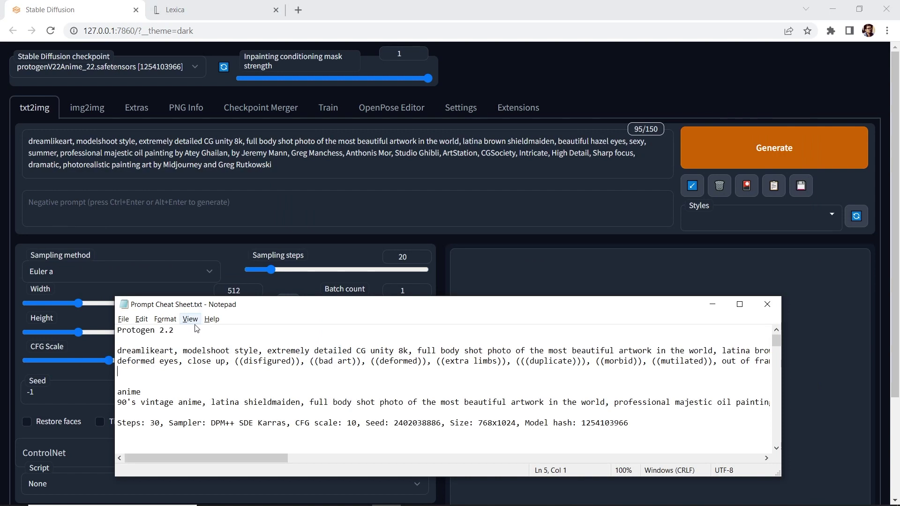
key("Up")
key("shift+Down")
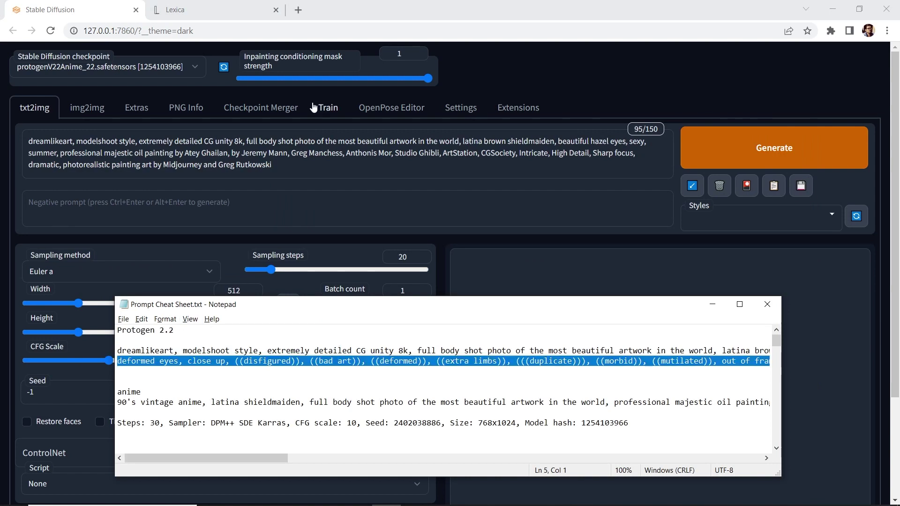
left_click(133, 202)
key("ctrl+v")
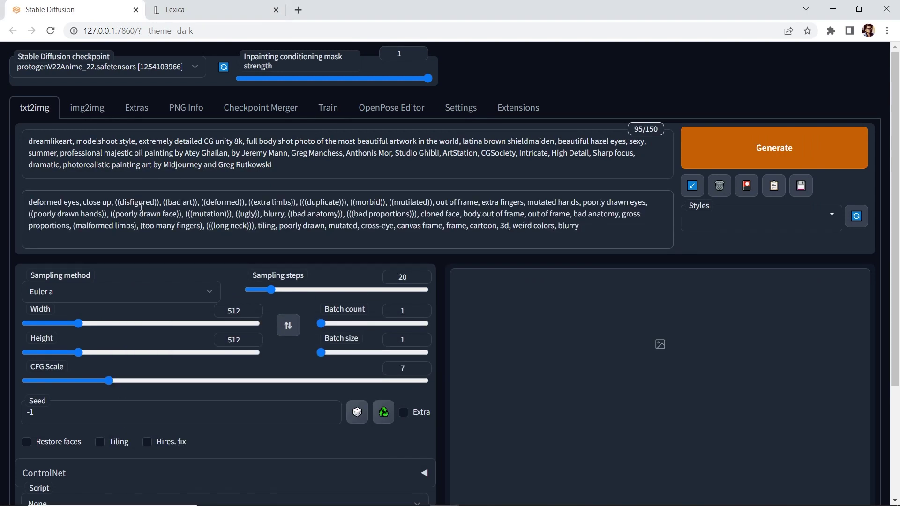
left_click(125, 141)
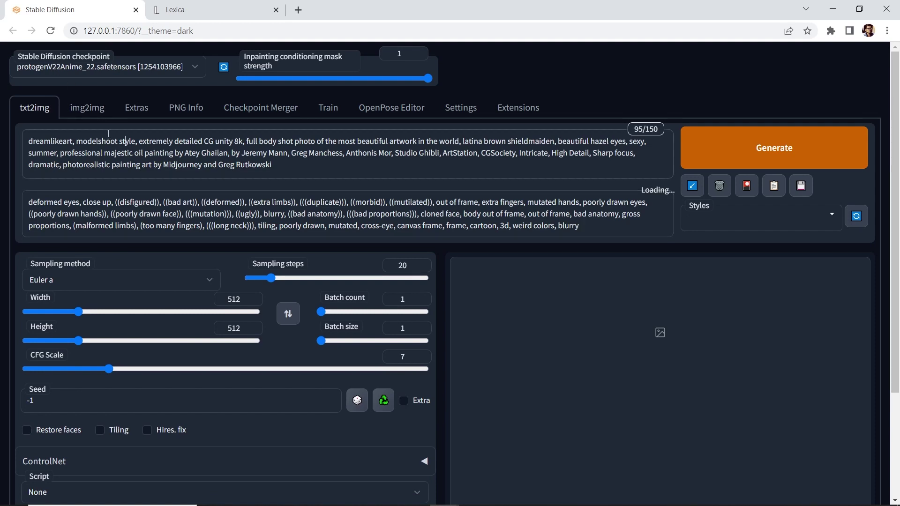
left_click_drag(76, 141, 136, 141)
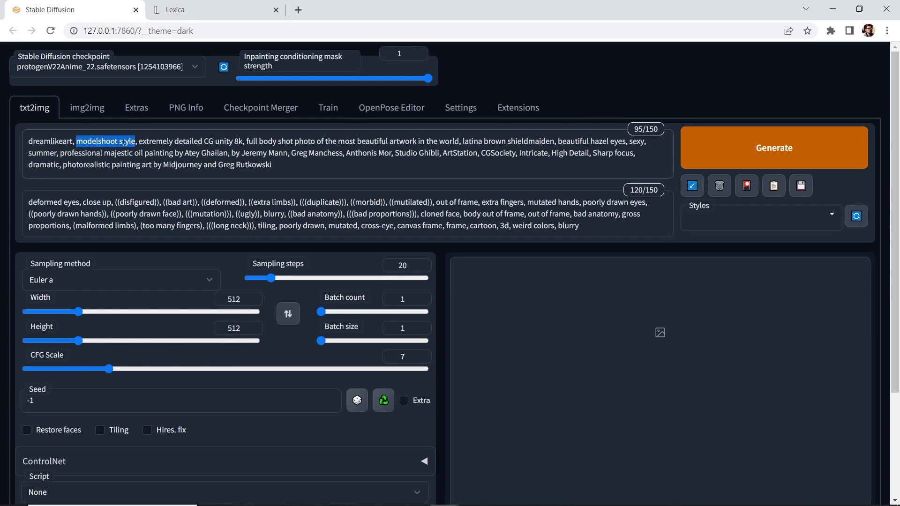
left_click(155, 152)
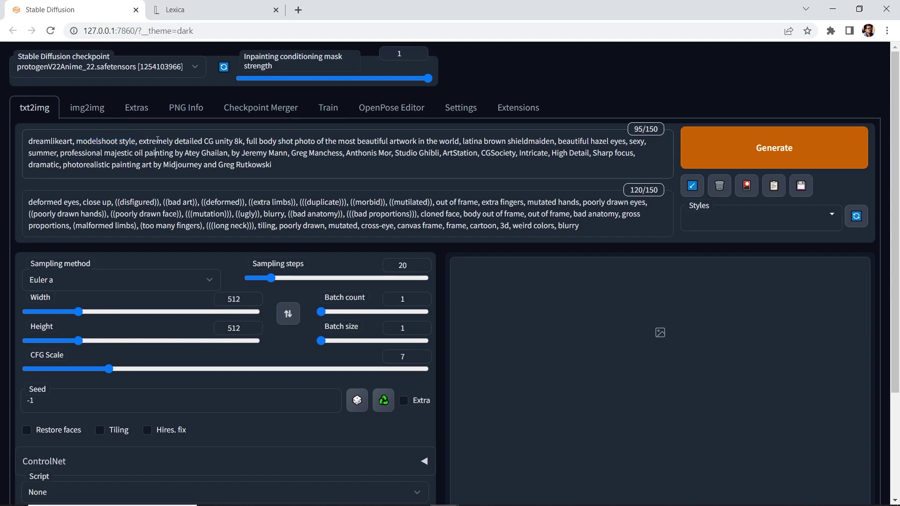
mouse_move(236, 140)
left_mouse_down()
mouse_move(213, 141)
mouse_move(243, 142)
left_mouse_up()
left_click_drag(185, 152, 339, 153)
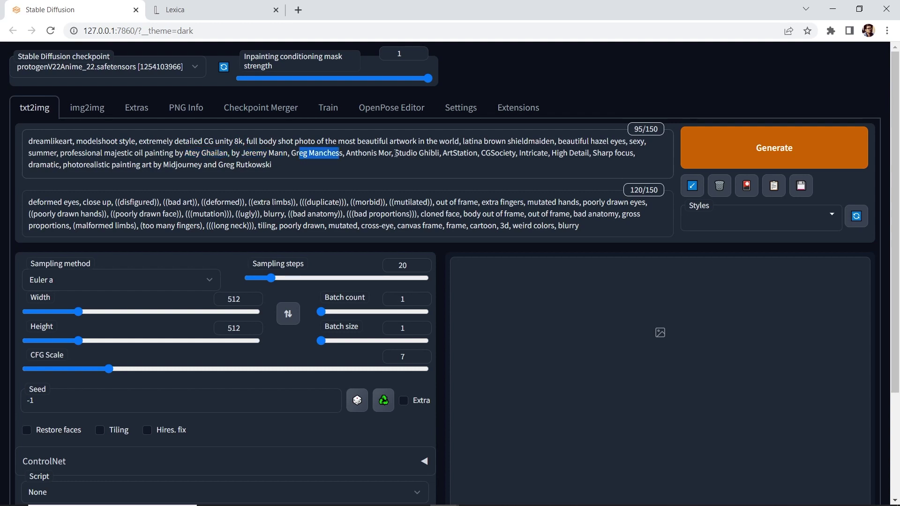
left_click_drag(394, 154, 437, 153)
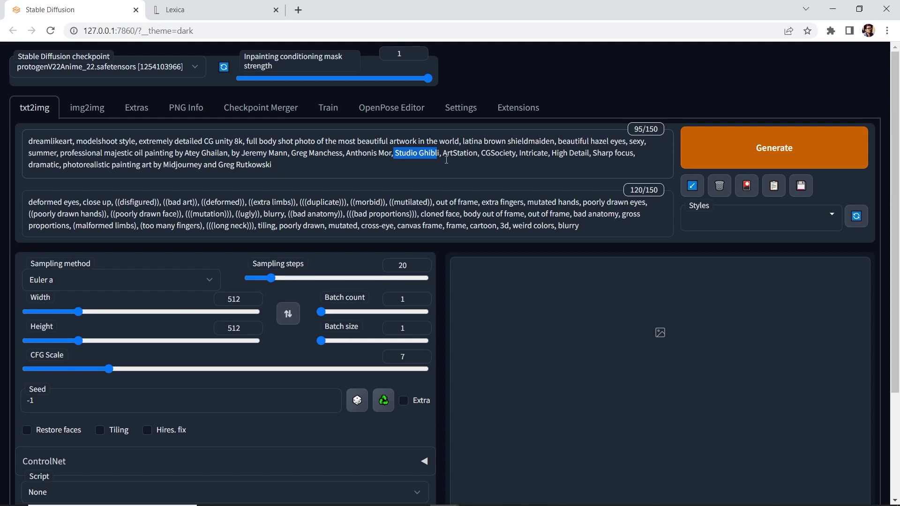
left_click_drag(445, 152, 514, 155)
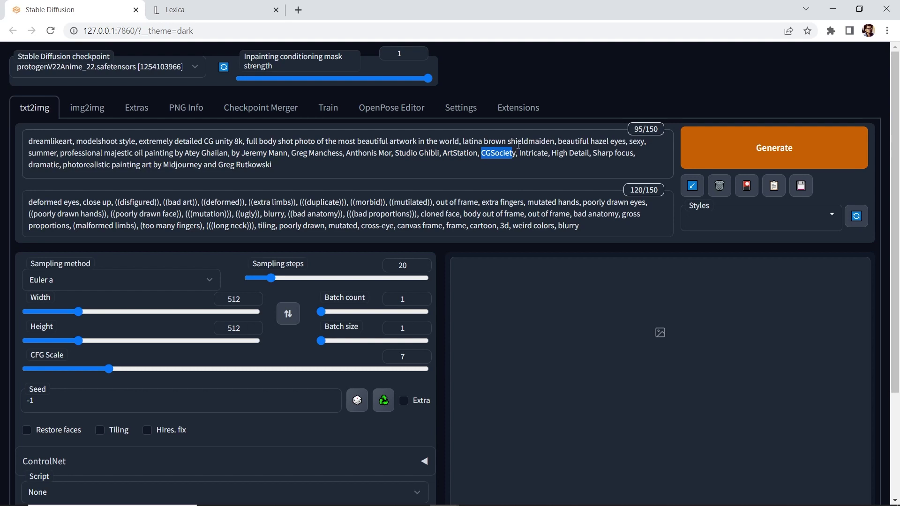
left_click_drag(289, 173, 117, 109)
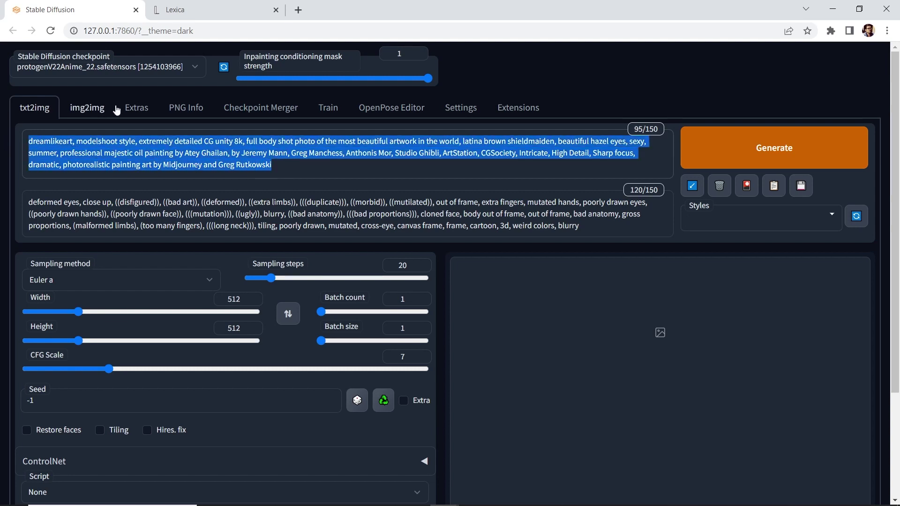
left_click(410, 227)
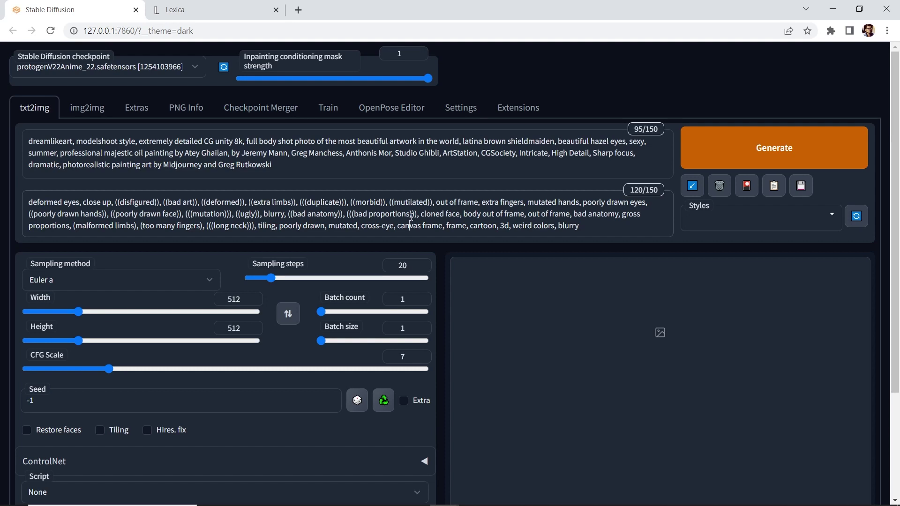
left_click(156, 202)
left_click(206, 201)
left_click(198, 281)
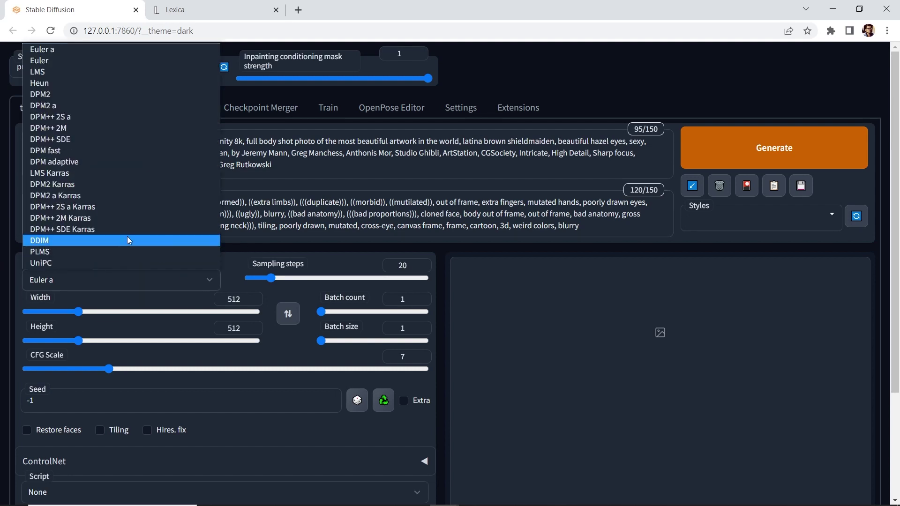
- Set DPM++ SDE Karras sampler, 30 steps, CFG scale 10, and 768×1024 image size
left_click(107, 229)
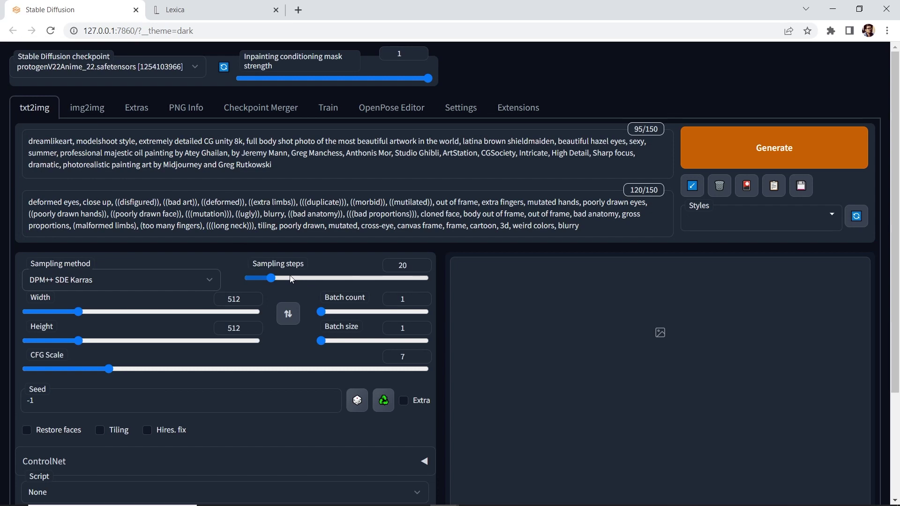
left_click_drag(270, 276, 285, 280)
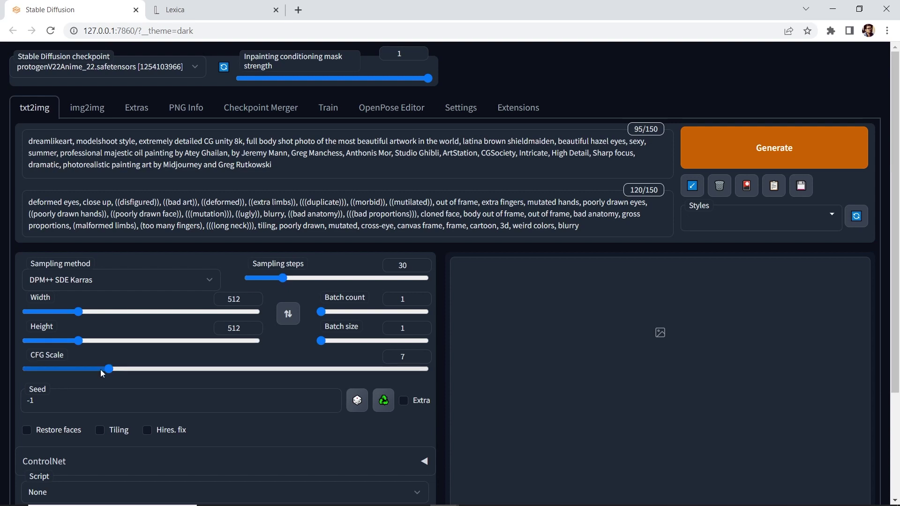
left_click_drag(111, 371, 148, 375)
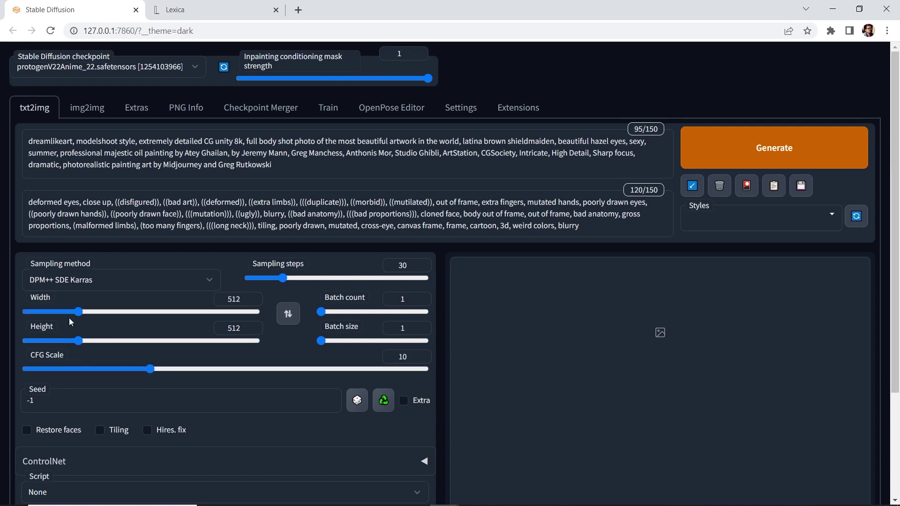
left_click_drag(77, 312, 108, 314)
left_click_drag(78, 340, 138, 345)
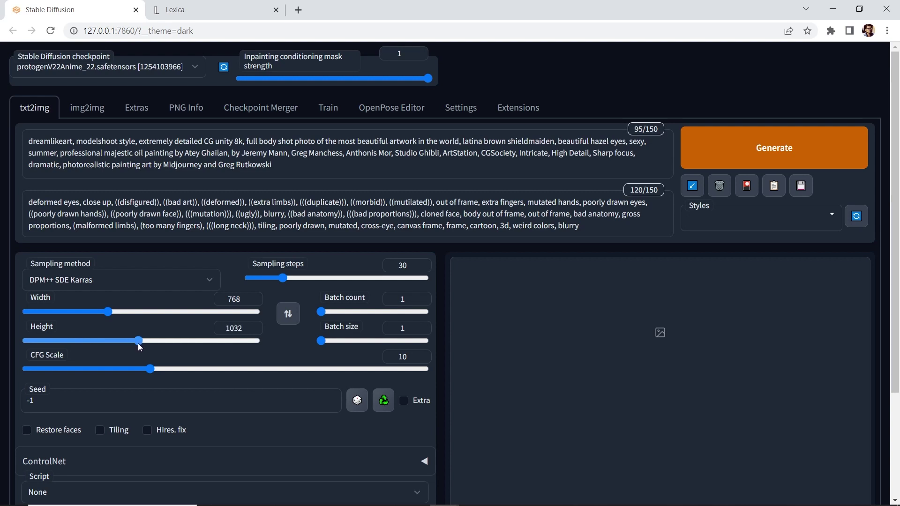
left_click(253, 331)
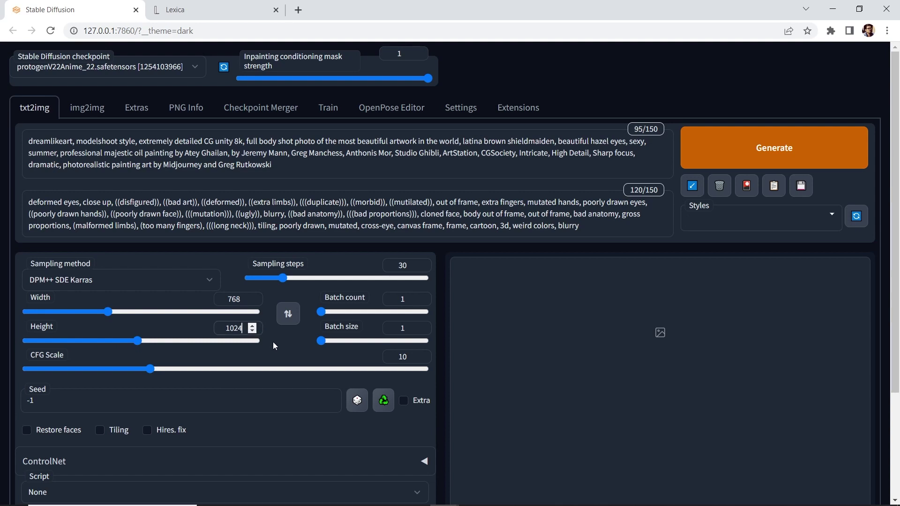
key("alt+Tab")
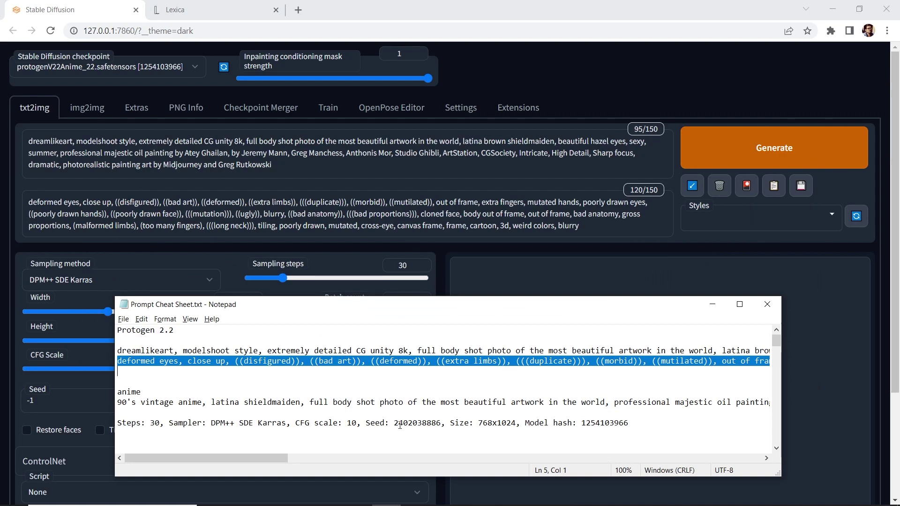
left_click_drag(394, 423, 441, 423)
key("ctrl+c")
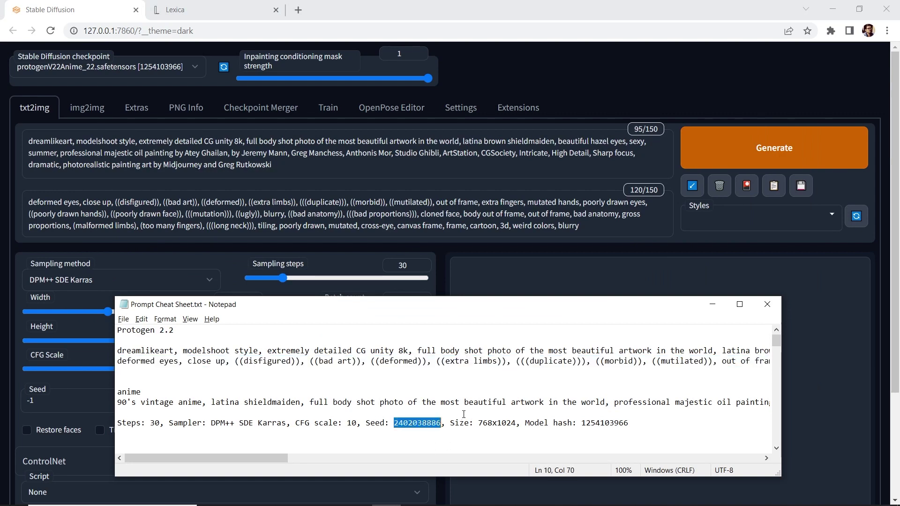
left_click(67, 395)
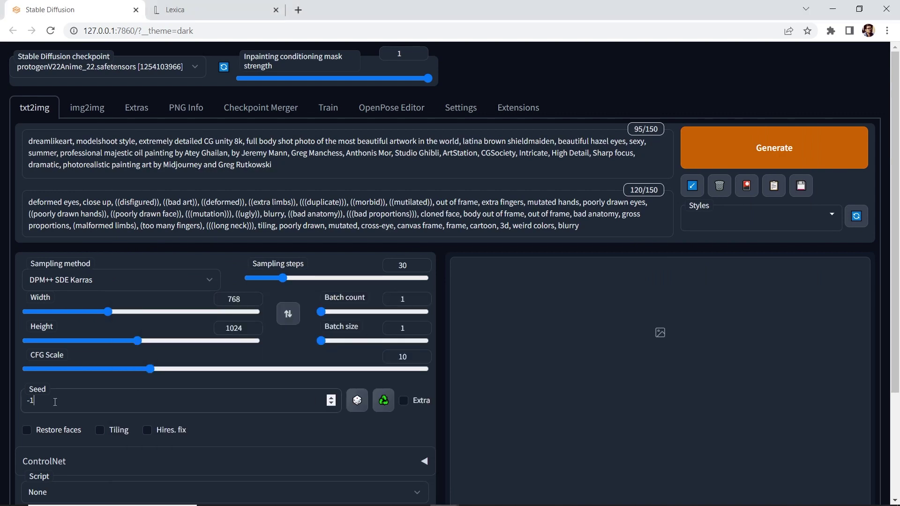
left_click_drag(36, 400, 21, 397)
key("ctrl+v")
left_click(27, 430)
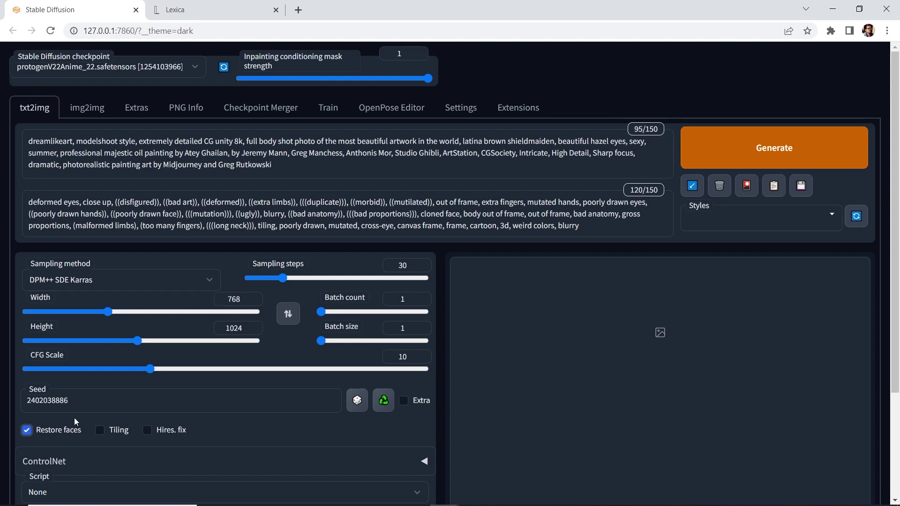
left_click_drag(100, 402, 1, 387)
key("ctrl+c")
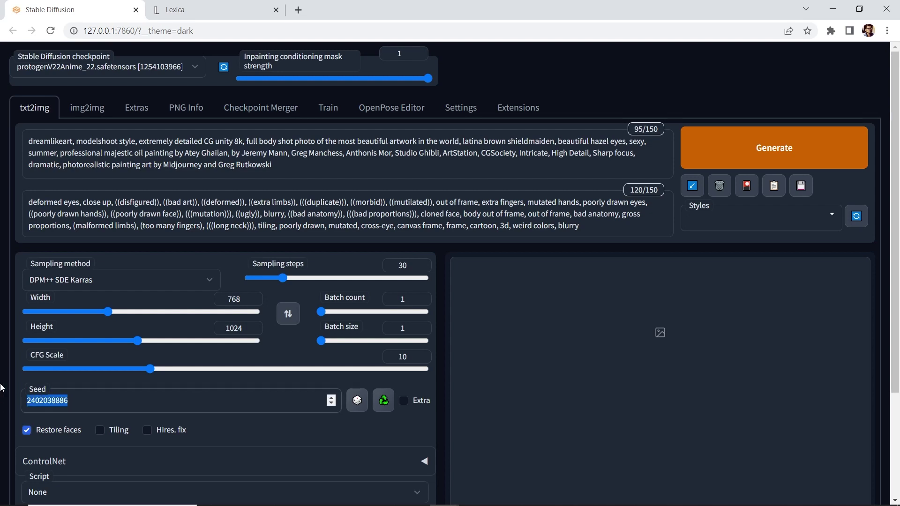
key("BackSpace")
type("-1")
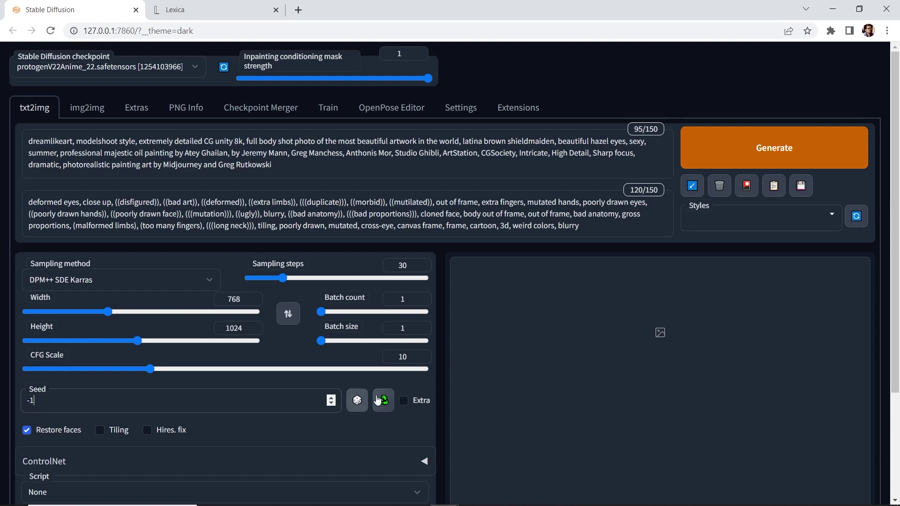
left_click_drag(96, 396, 2, 393)
key("ctrl+v")
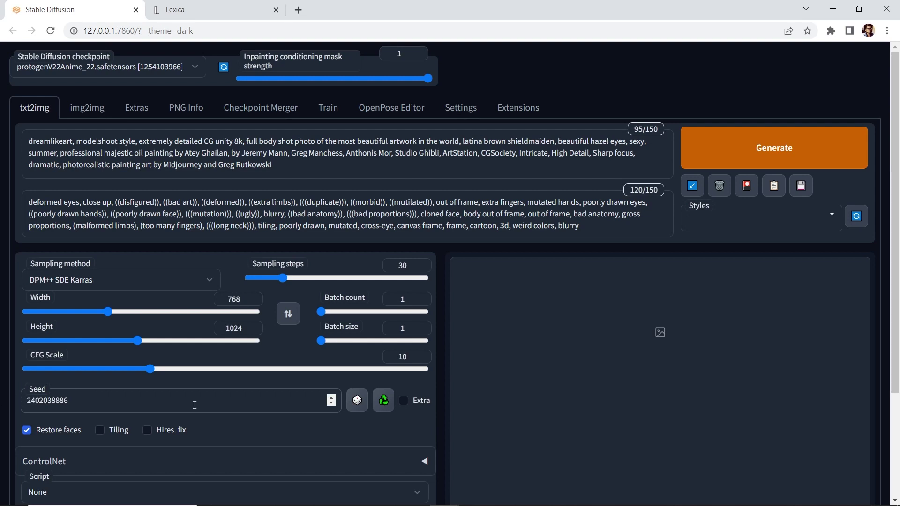
double_click(85, 402)
left_click(84, 402)
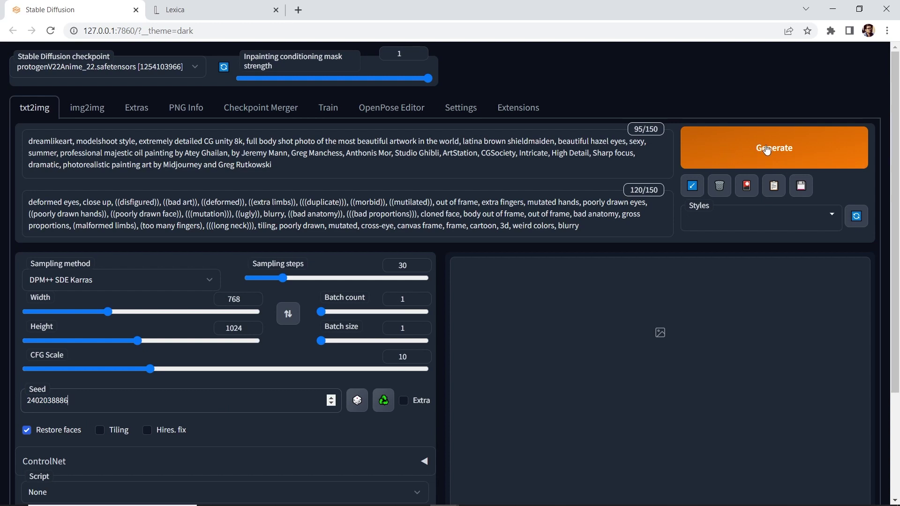
left_click(815, 150)
- View the finished 768×1024 shieldmaiden portrait full screen, then close the viewer
scroll(880, 169, "down", 2)
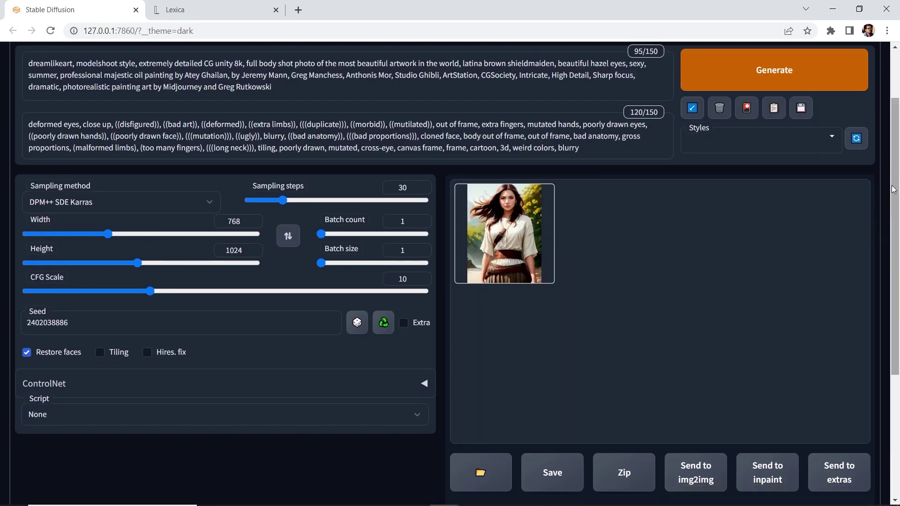
left_click(508, 225)
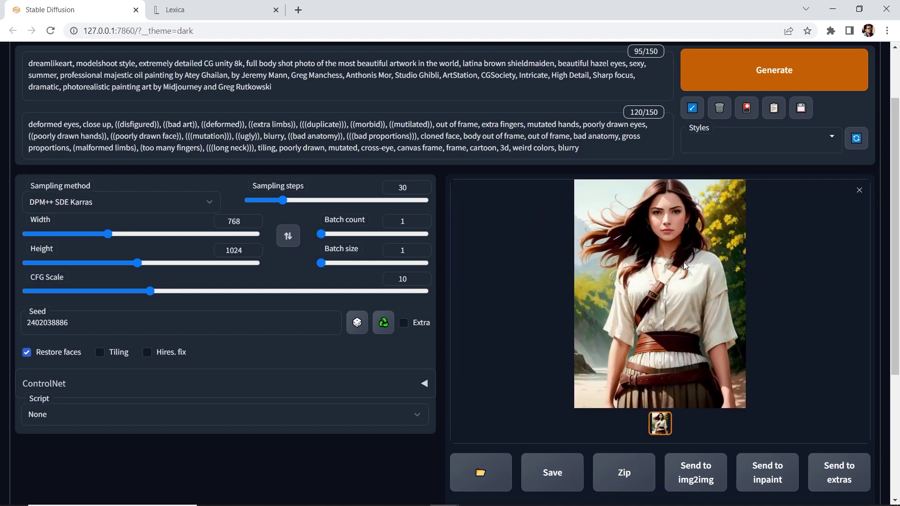
left_click(716, 270)
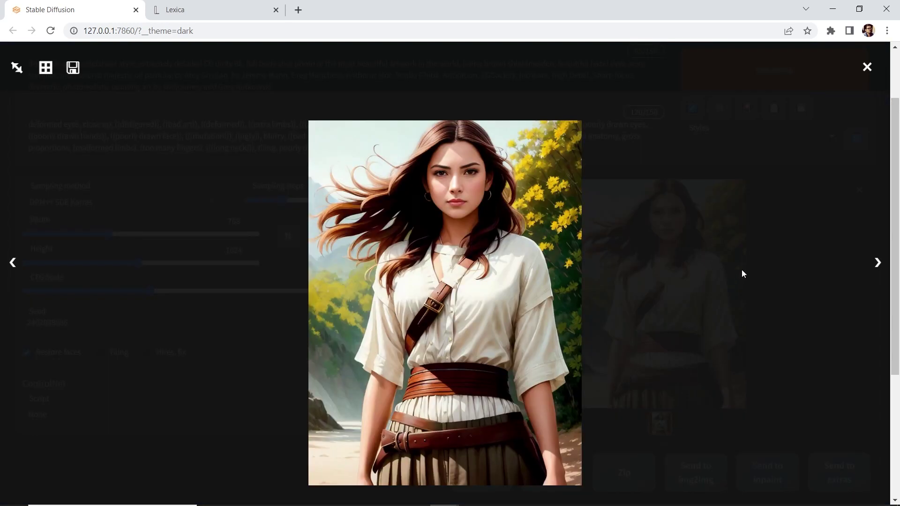
left_click(866, 68)
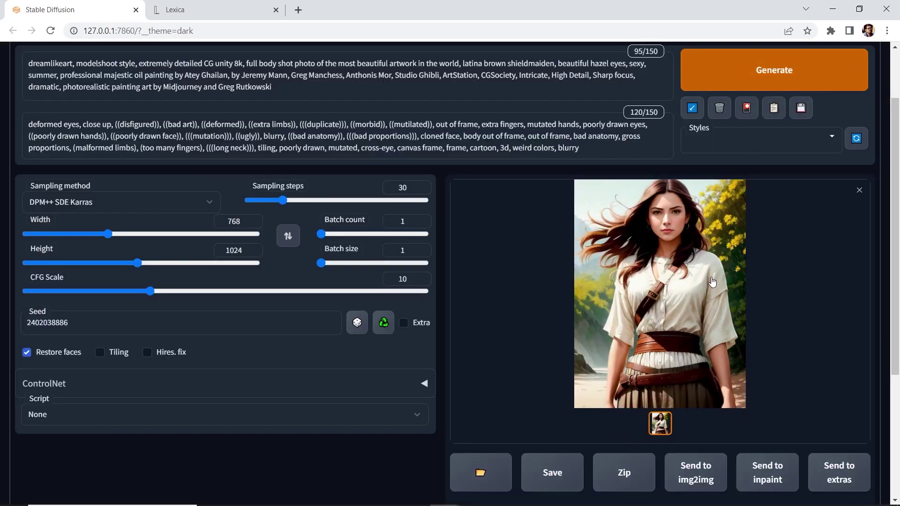
key("alt+Tab")
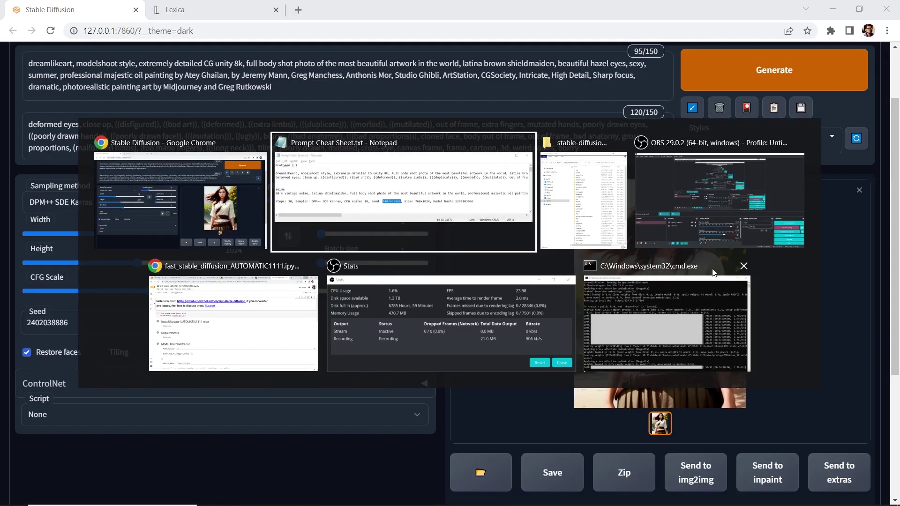
- Check the outputs\txt2img-images folder in File Explorer, find it empty, and return to the browser
key("alt+Tab")
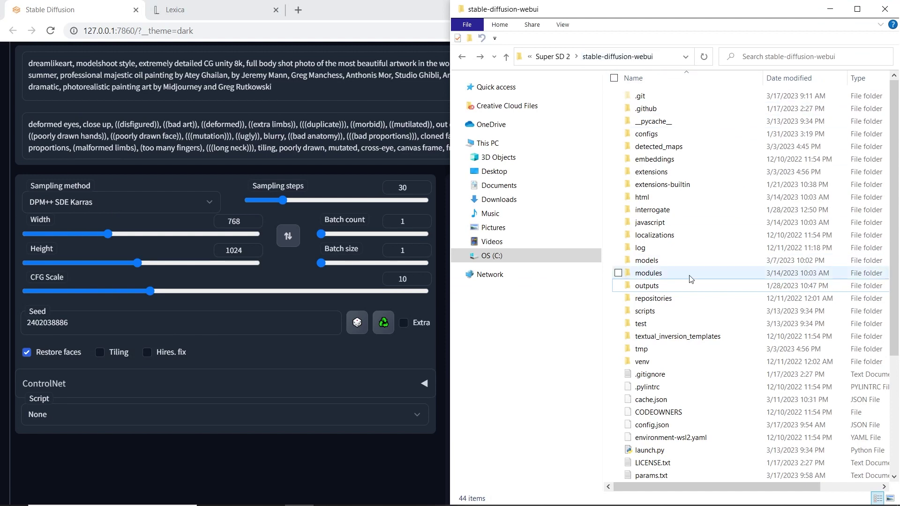
left_click(679, 286)
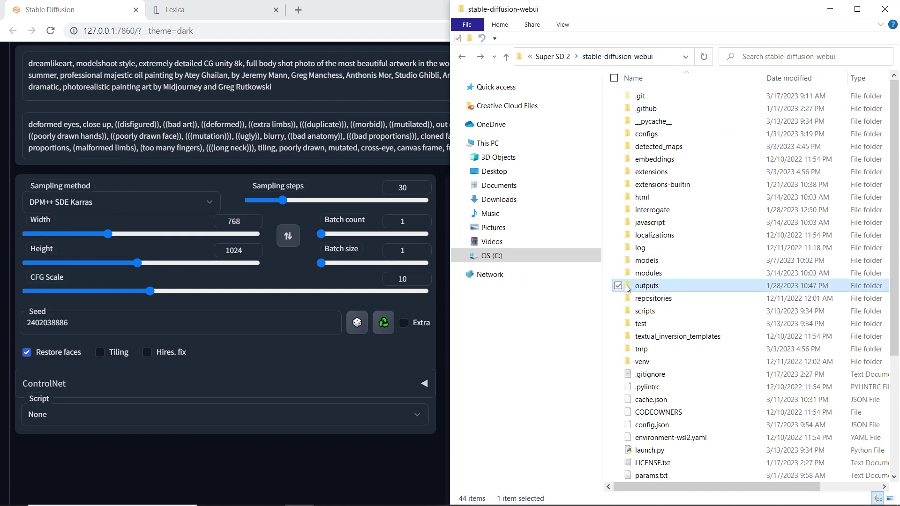
double_click(679, 286)
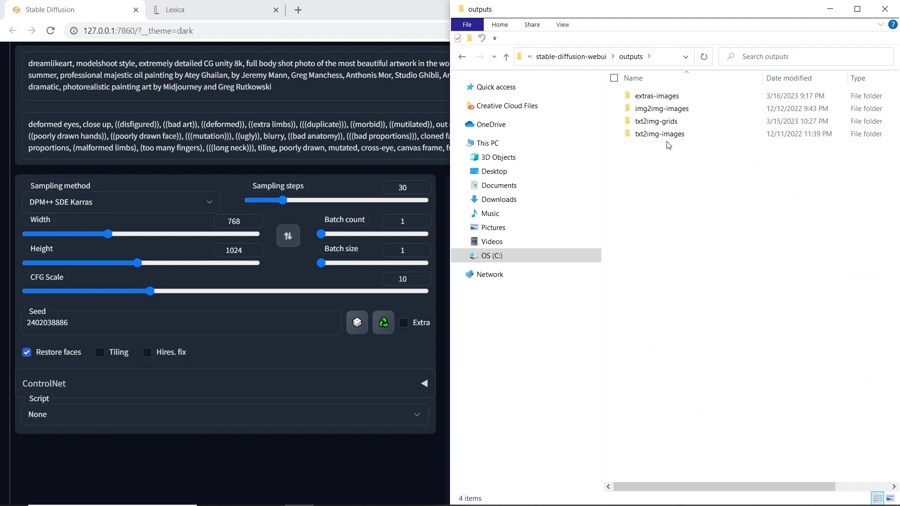
left_click(652, 135)
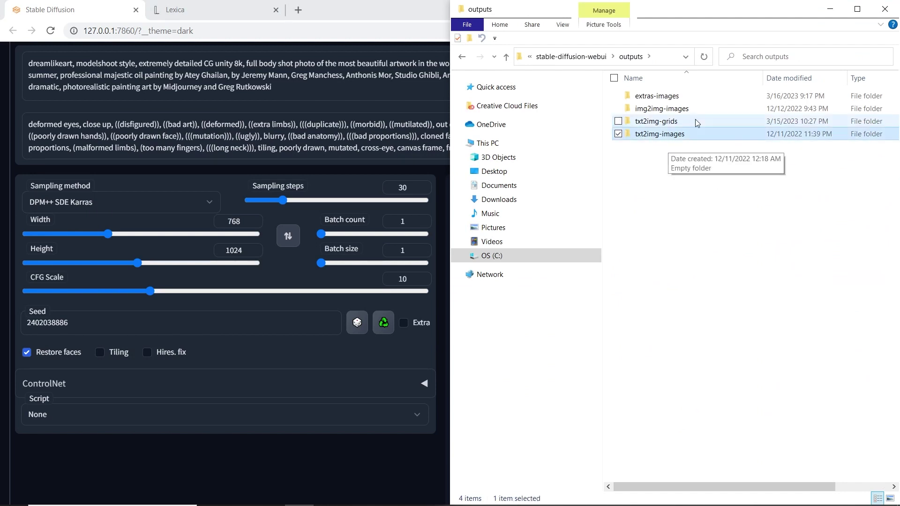
key("Return")
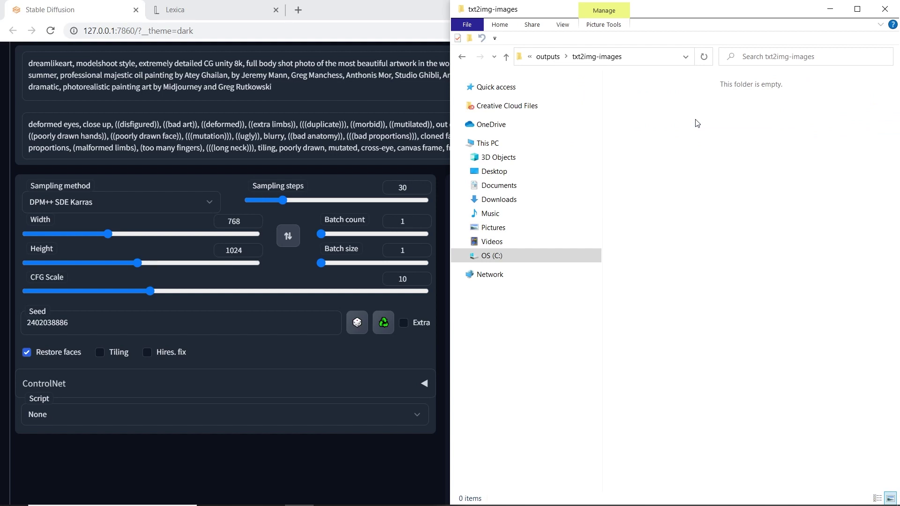
left_click(78, 10)
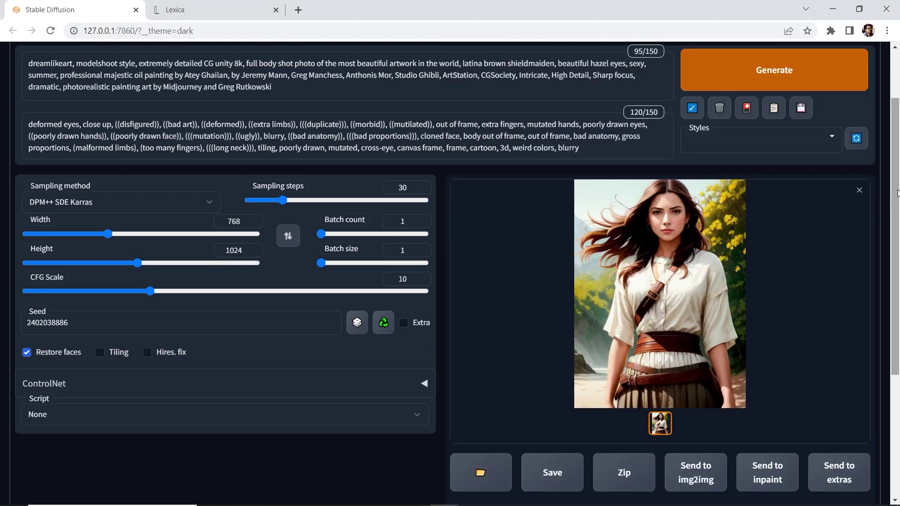
scroll(898, 192, "up", 2)
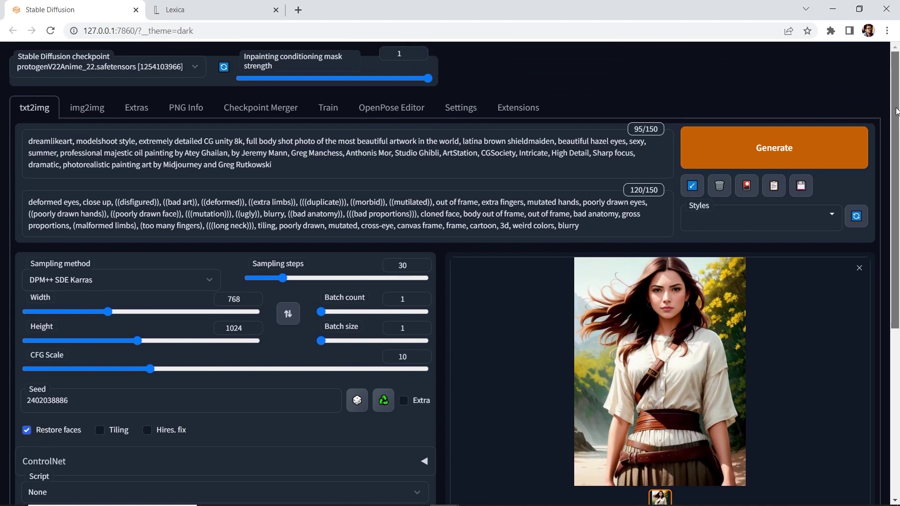
left_click(461, 109)
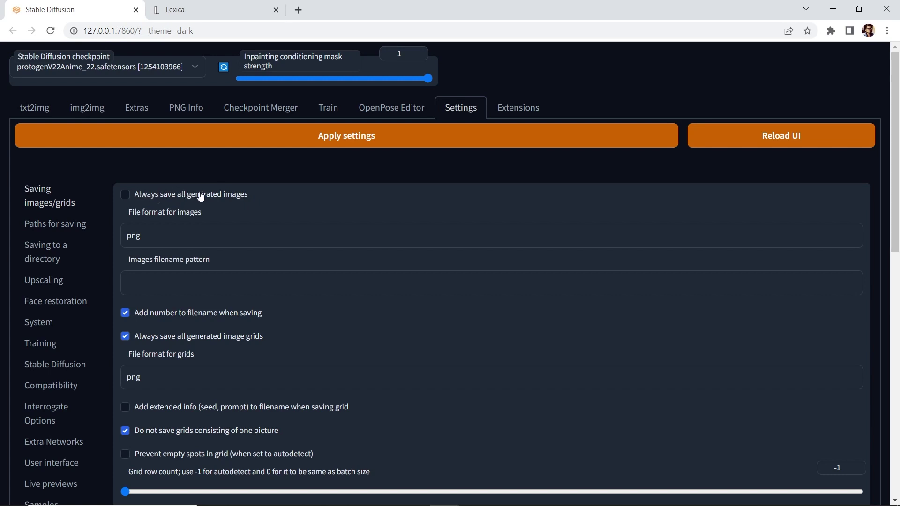
left_click(126, 196)
left_click(127, 198)
left_click(70, 229)
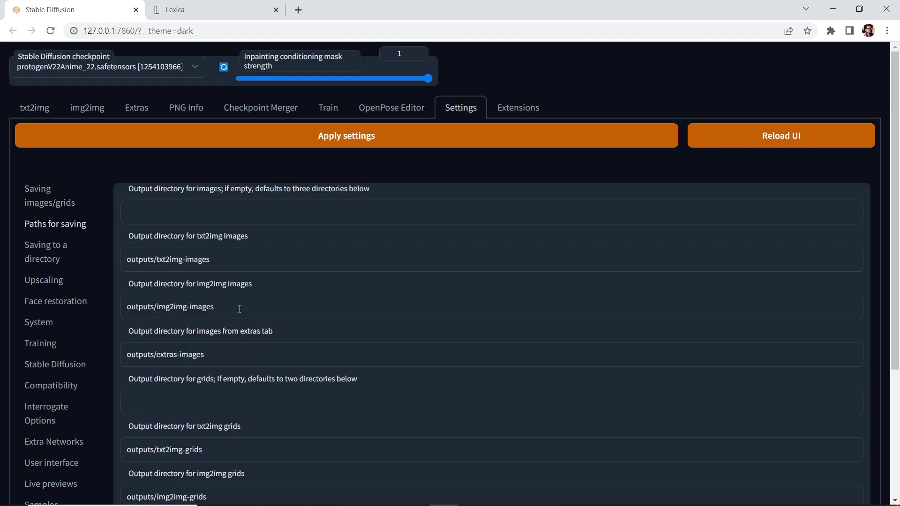
left_click_drag(239, 308, 86, 316)
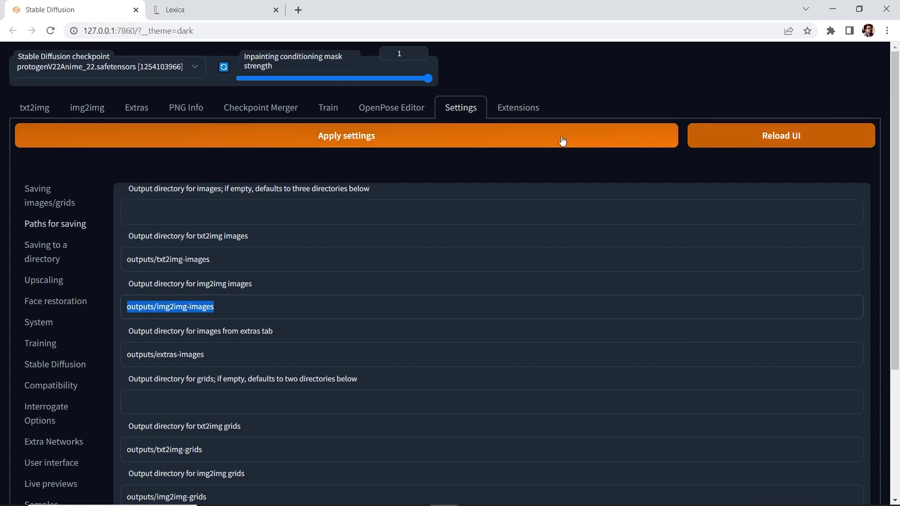
left_click(37, 111)
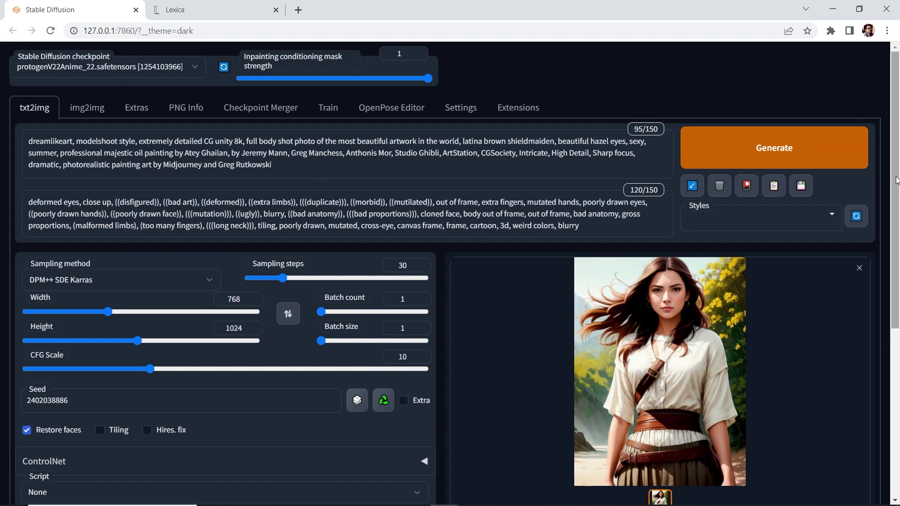
scroll(891, 224, "down", 3)
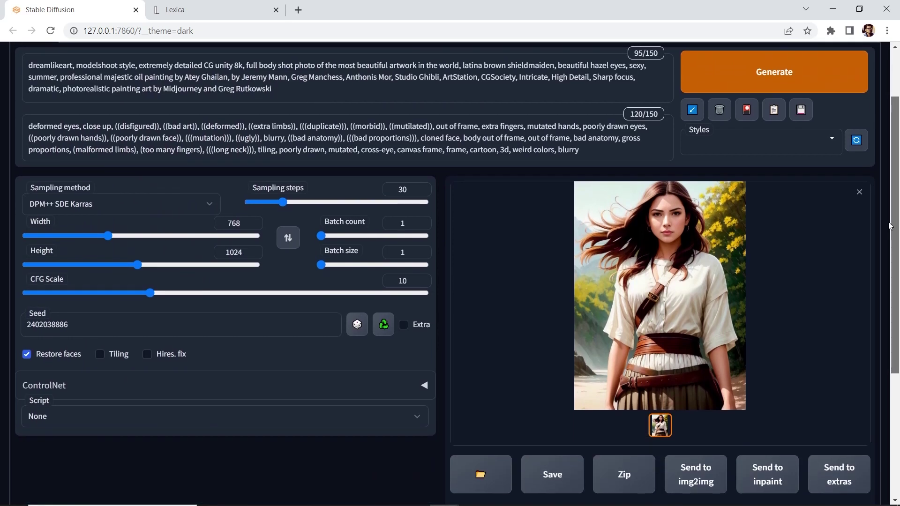
left_click_drag(891, 225, 890, 307)
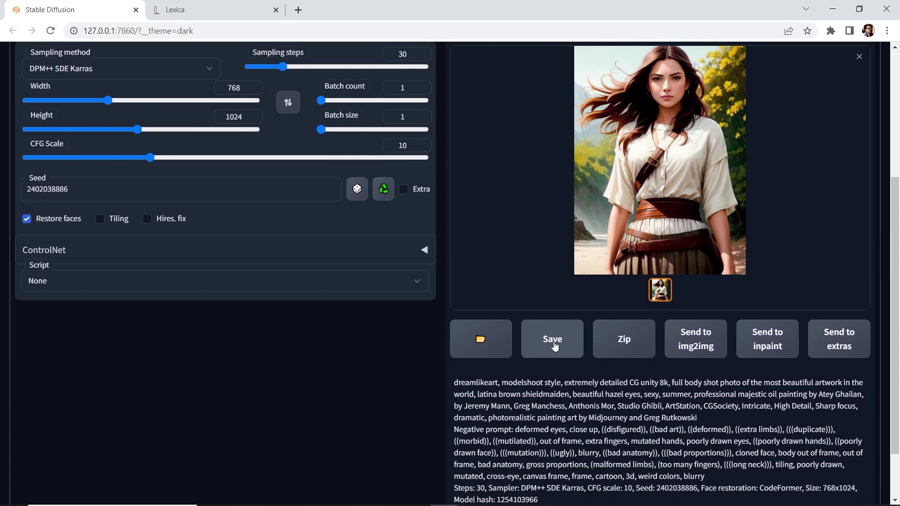
left_click(556, 346)
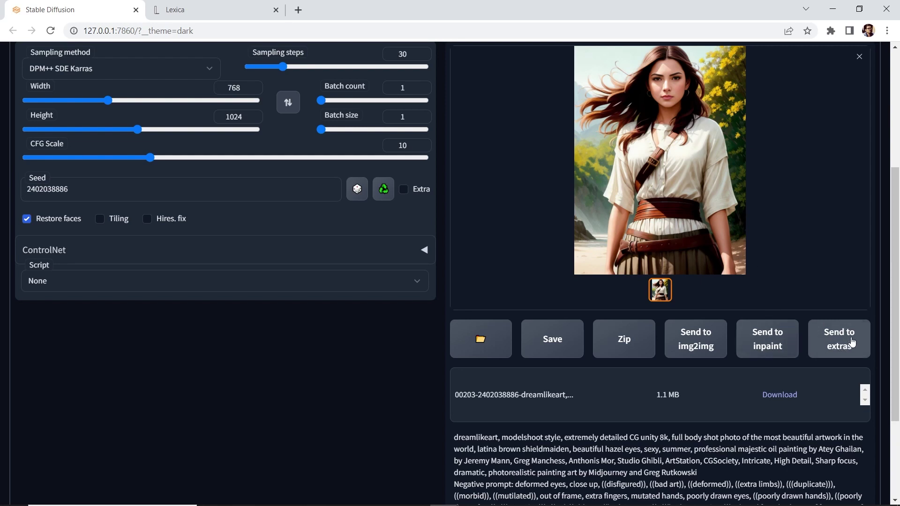
left_click_drag(892, 259, 894, 142)
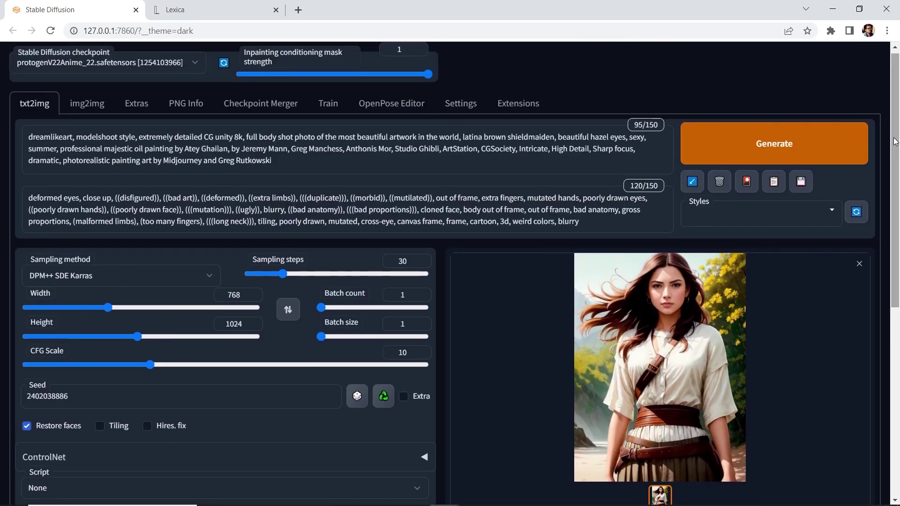
left_click(715, 339)
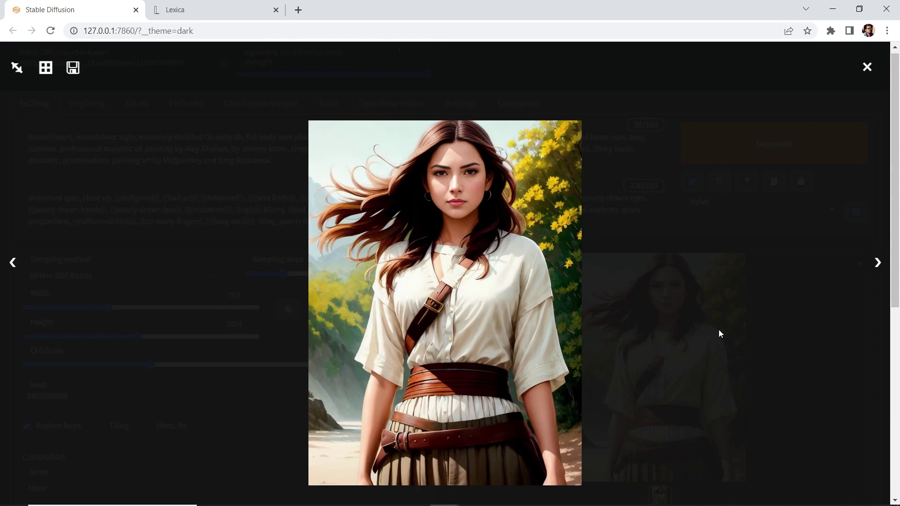
- Replace 'dreamlikeart, modelshoot style,' with '90's vintage anime,' and delete the CG unity 8k phrase
left_click(866, 67)
left_click_drag(138, 137, 10, 136)
type("90's ")
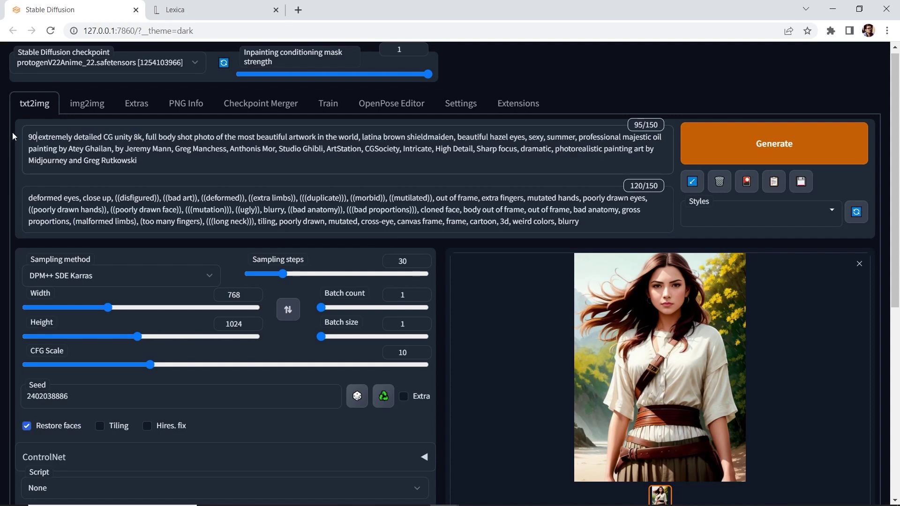
type("v ")
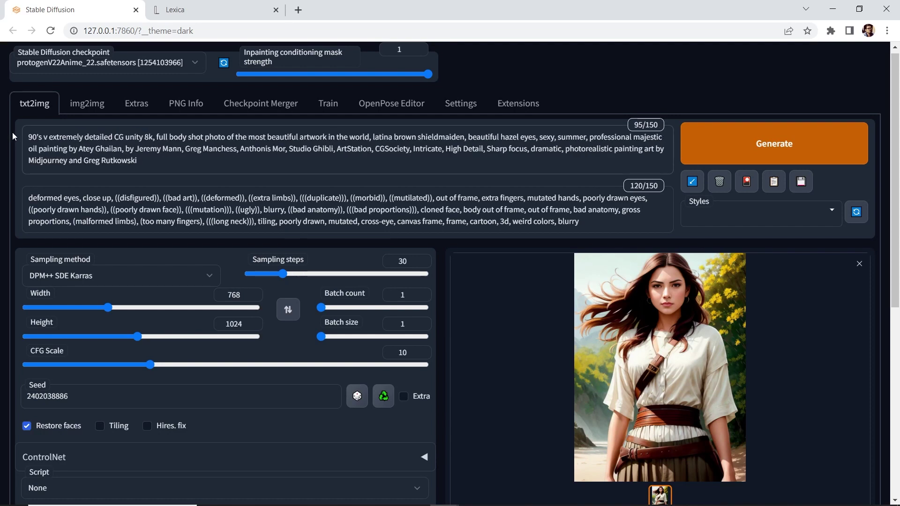
type("intage a")
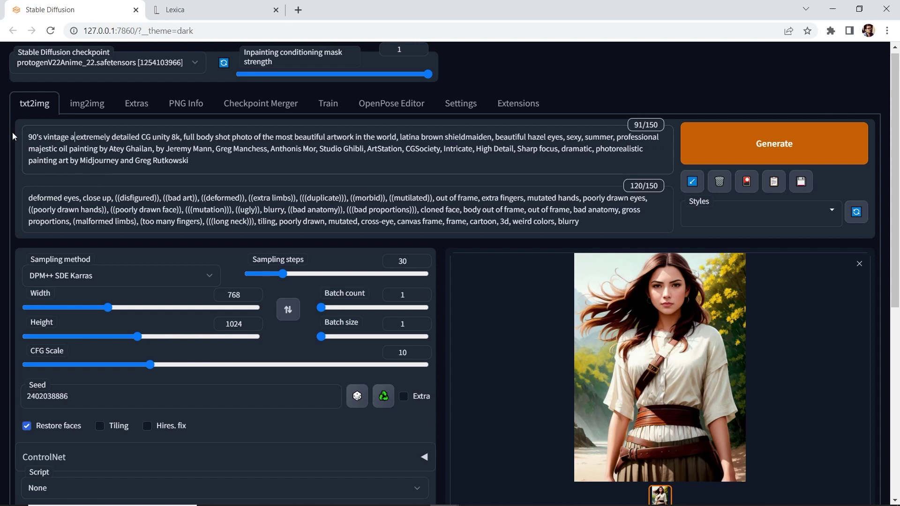
type("nime")
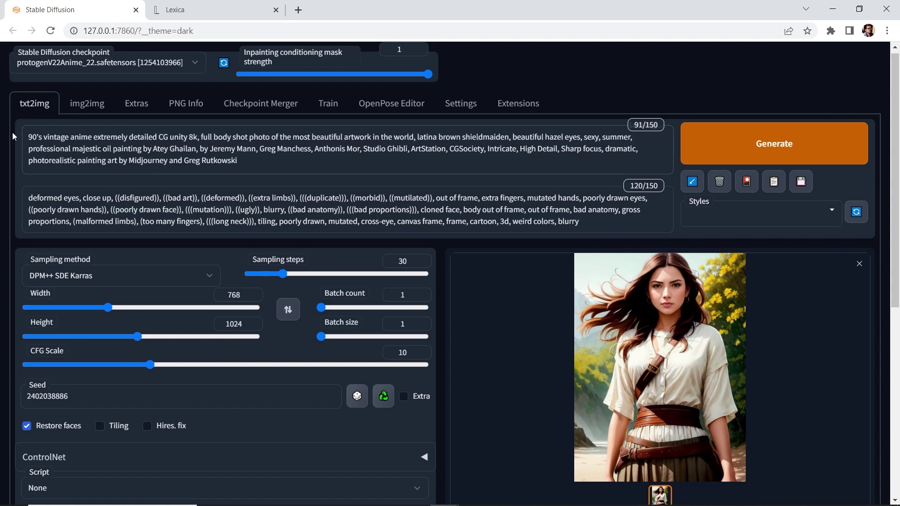
type(",")
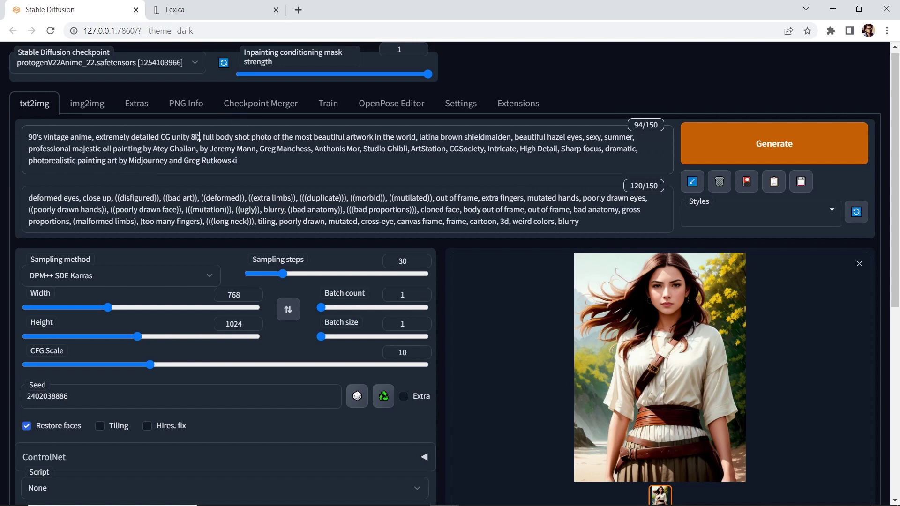
left_click_drag(198, 137, 93, 132)
key("BackSpace")
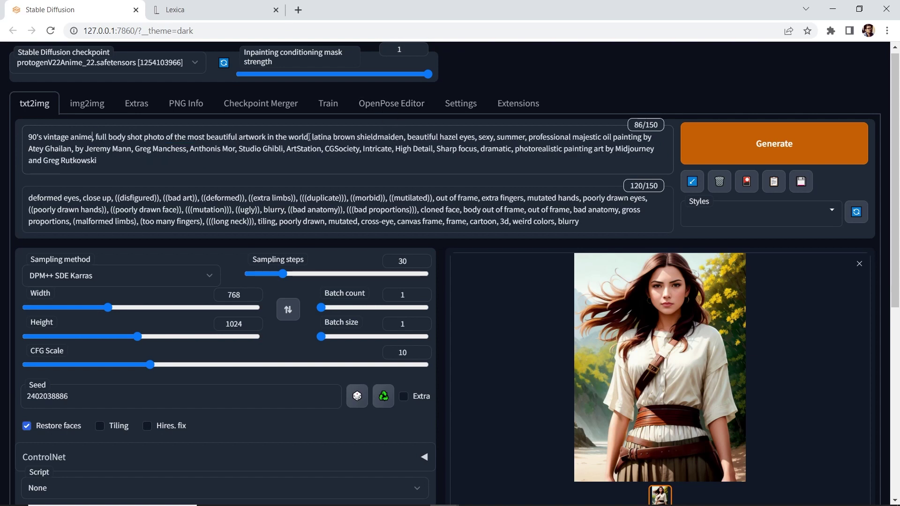
- Move 'latina shieldmaiden' after '90's vintage anime' and remove the hazel-eyes and photorealistic phrases
left_click_drag(309, 137, 406, 136)
key("ctrl+c")
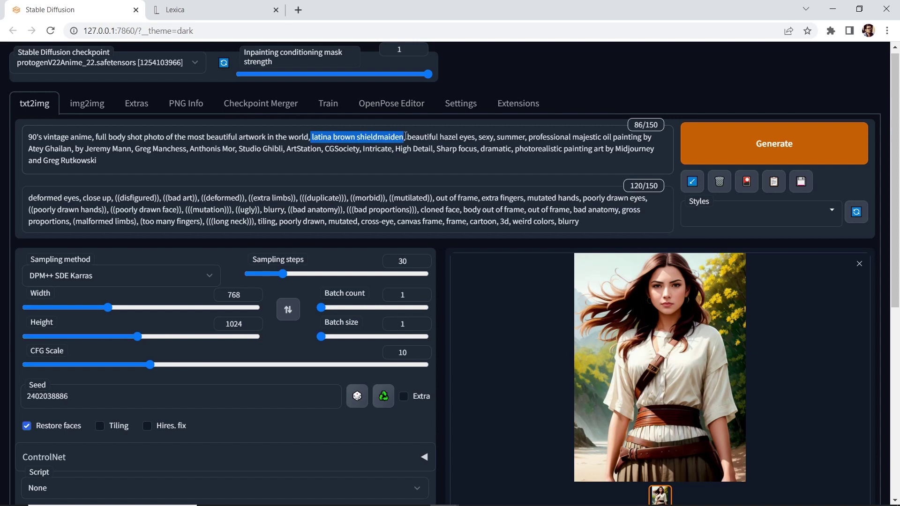
key("BackSpace")
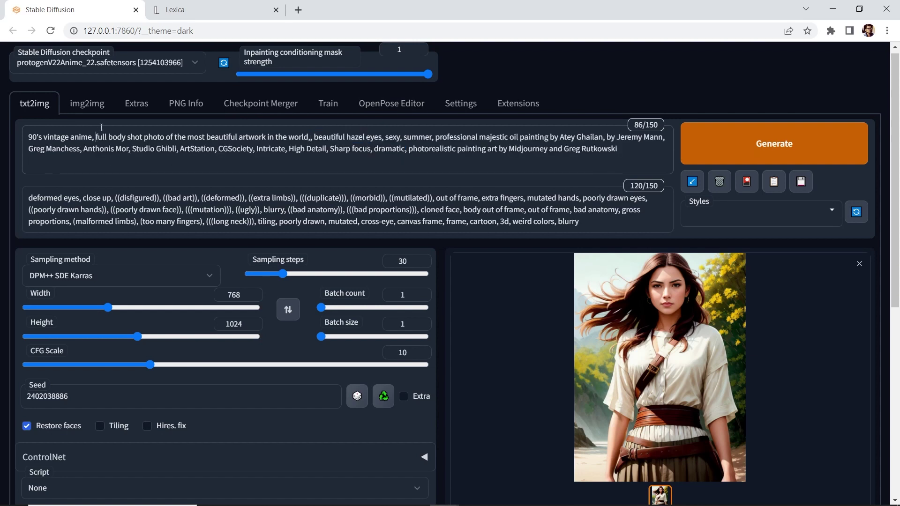
key("ctrl+v")
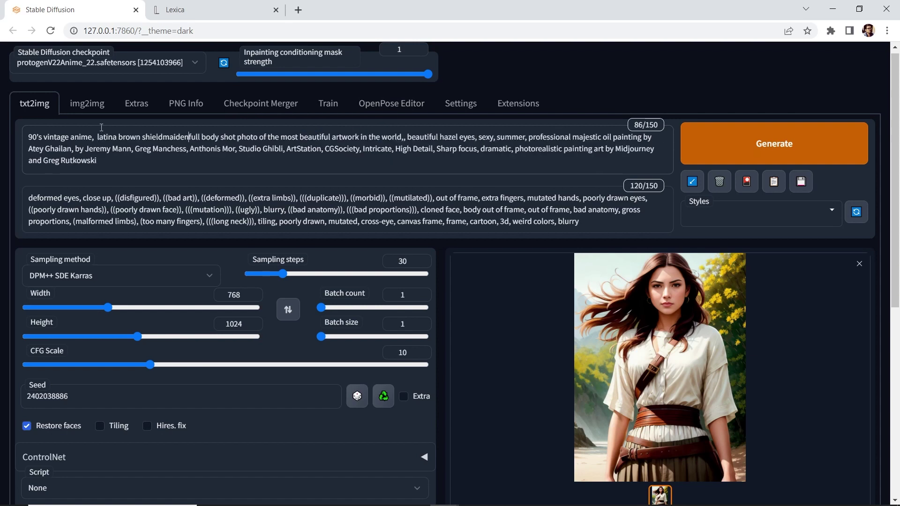
type(",")
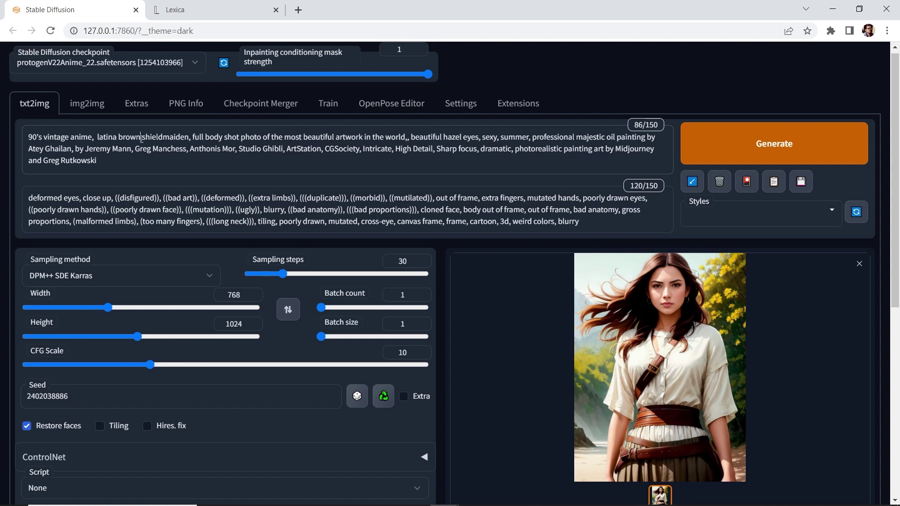
key("BackSpace")
key("BackSpace")
key("BackSpace")
key("BackSpace")
key("BackSpace")
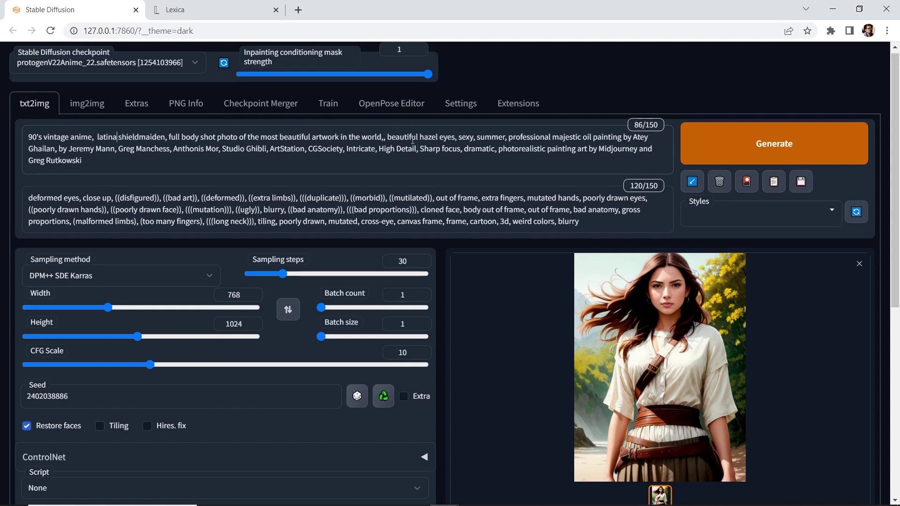
left_click_drag(385, 139, 505, 139)
key("BackSpace")
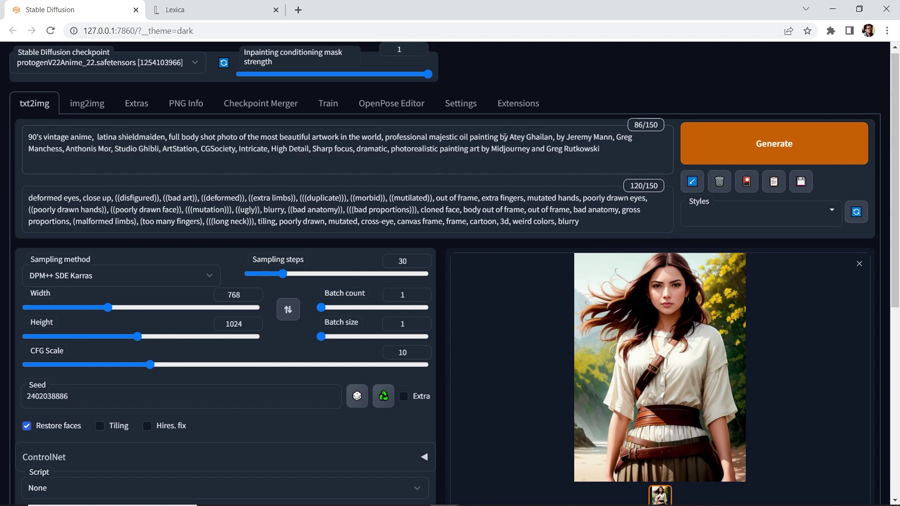
left_click_drag(392, 150, 613, 154)
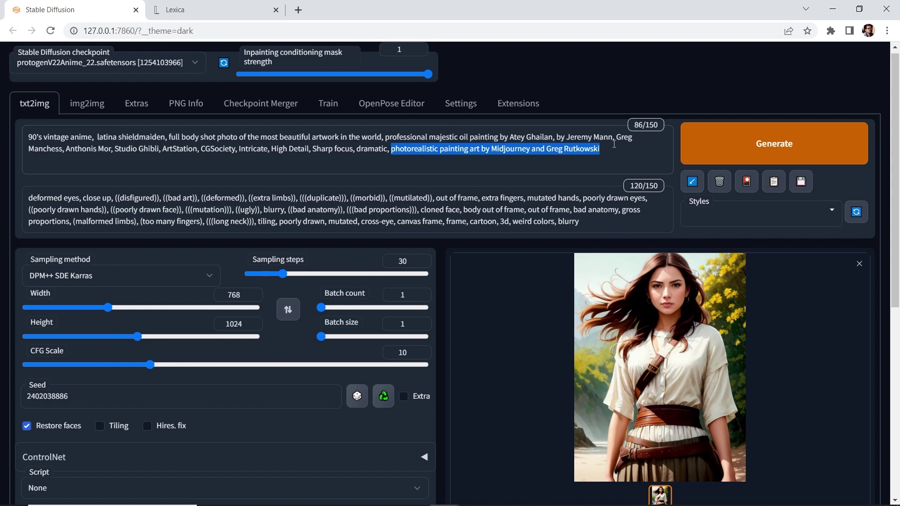
key("BackSpace")
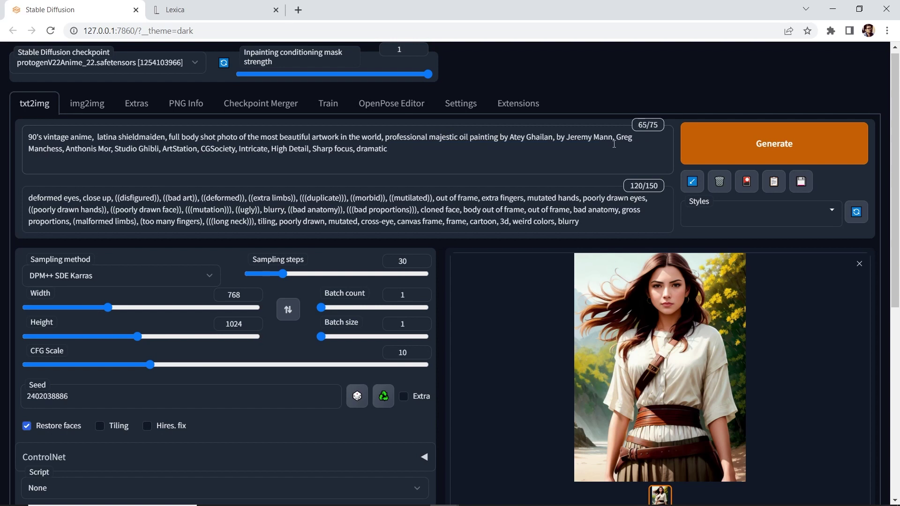
left_click(138, 276)
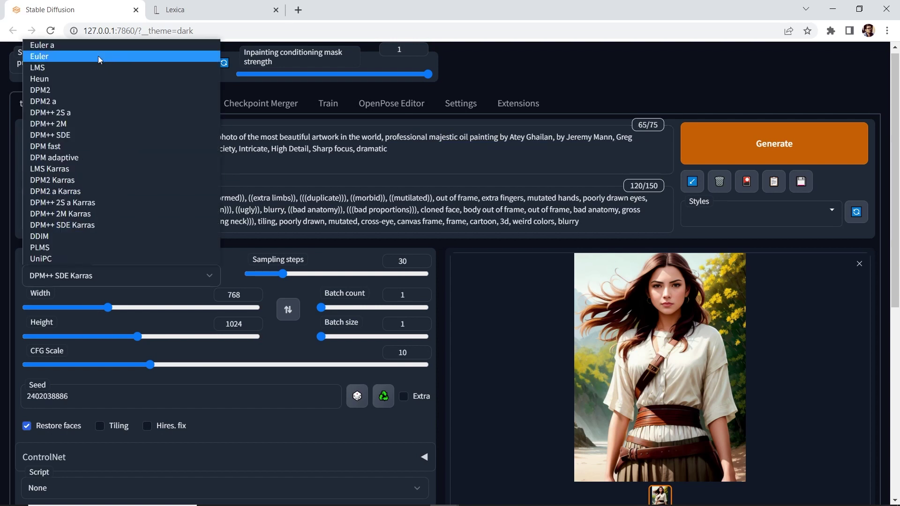
- Switch to the Euler a sampler with 20 sampling steps and CFG scale 7
left_click(60, 47)
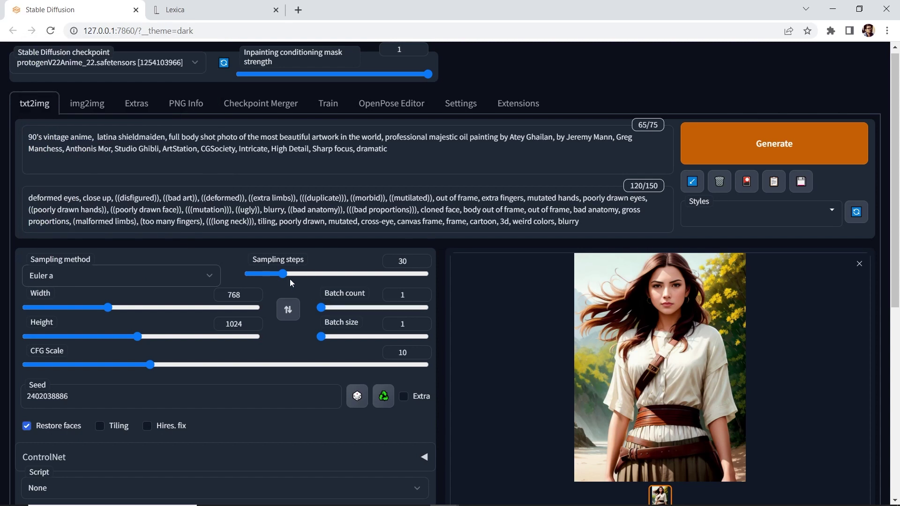
left_click_drag(283, 273, 272, 275)
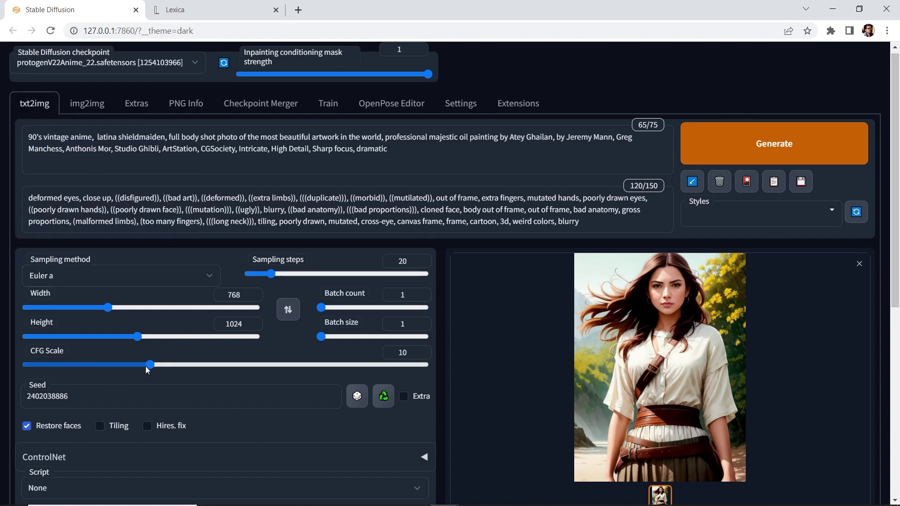
left_click_drag(129, 362, 111, 361)
mouse_move(84, 399)
left_mouse_down()
mouse_move(39, 398)
mouse_move(85, 399)
left_mouse_up()
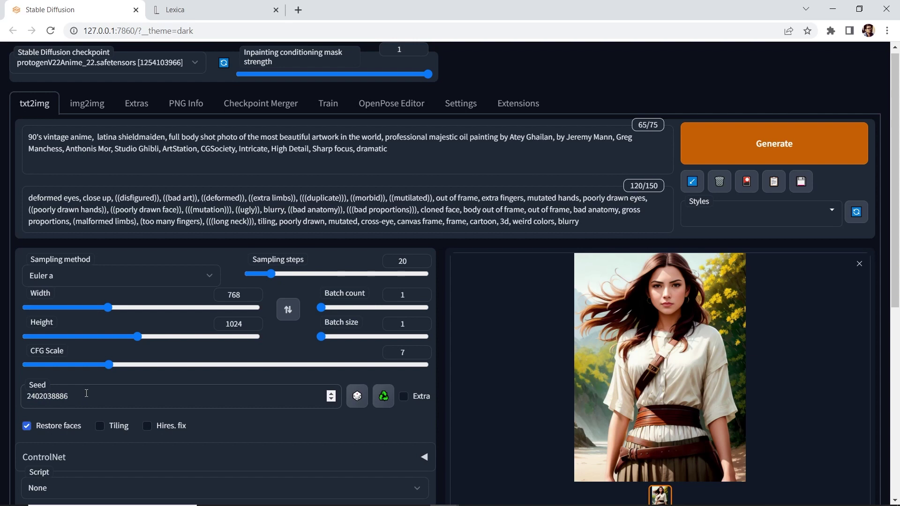
- Generate the new dagger-holding shieldmaiden image and inspect it full screen
left_click(783, 144)
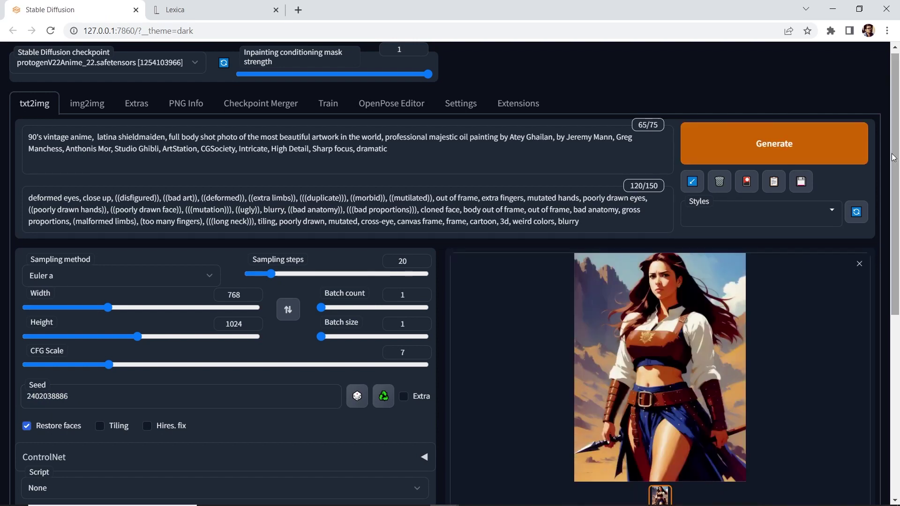
scroll(894, 183, "down", 1)
scroll(894, 183, "down", 1)
left_click(660, 292)
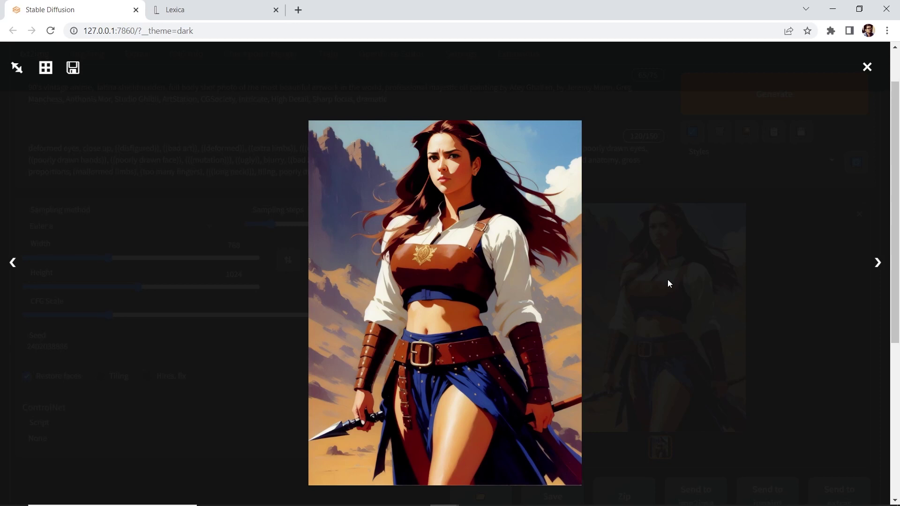
left_click(867, 68)
- Send the new shieldmaiden image to the Extras tab
scroll(870, 401, "down", 2)
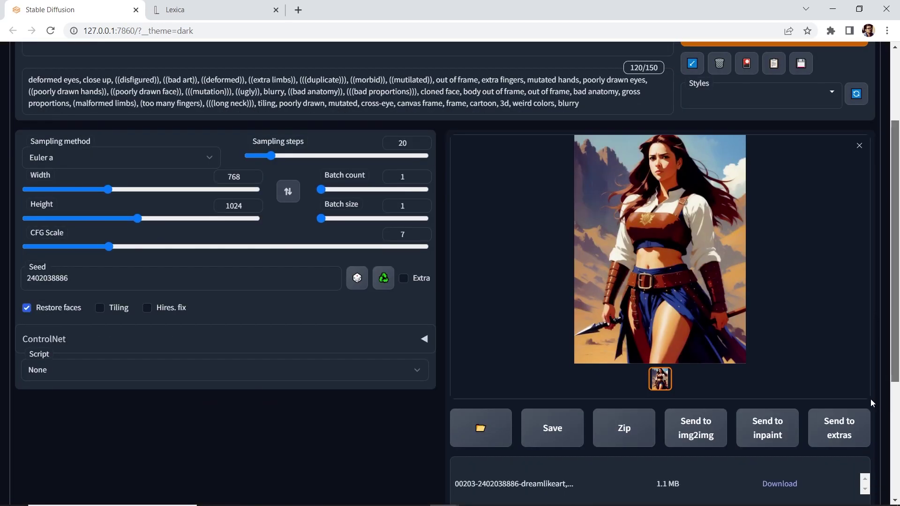
left_click(840, 415)
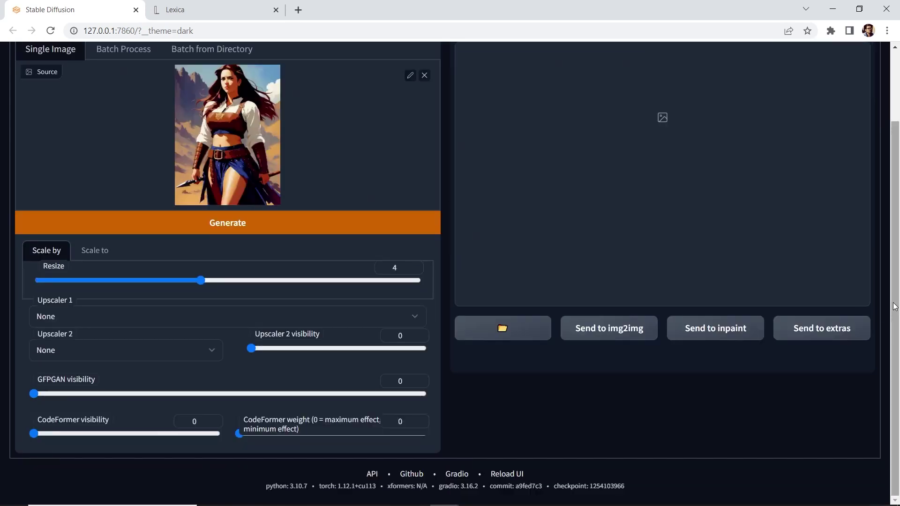
left_click_drag(895, 306, 892, 238)
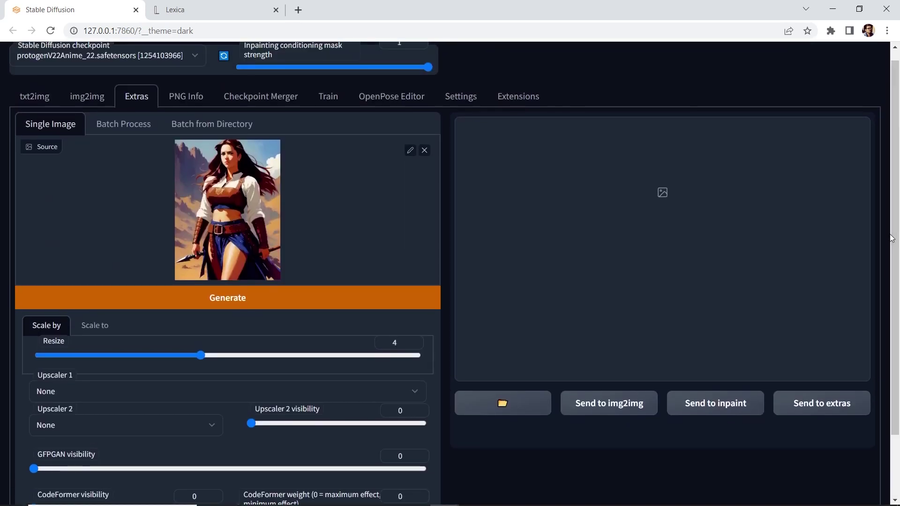
- Keep Scale by with a resize factor of 4 and choose R-ESRGAN 4x+ Anime6B as Upscaler 1
left_click(94, 325)
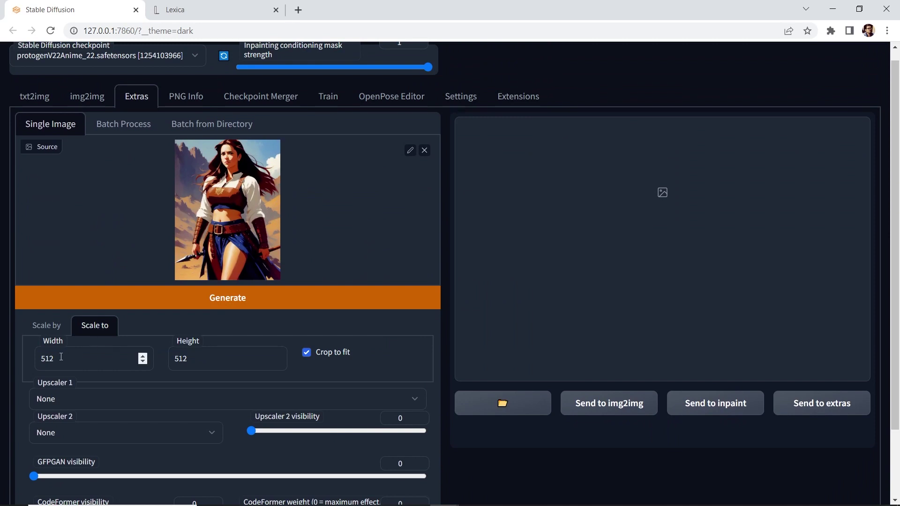
left_click(46, 325)
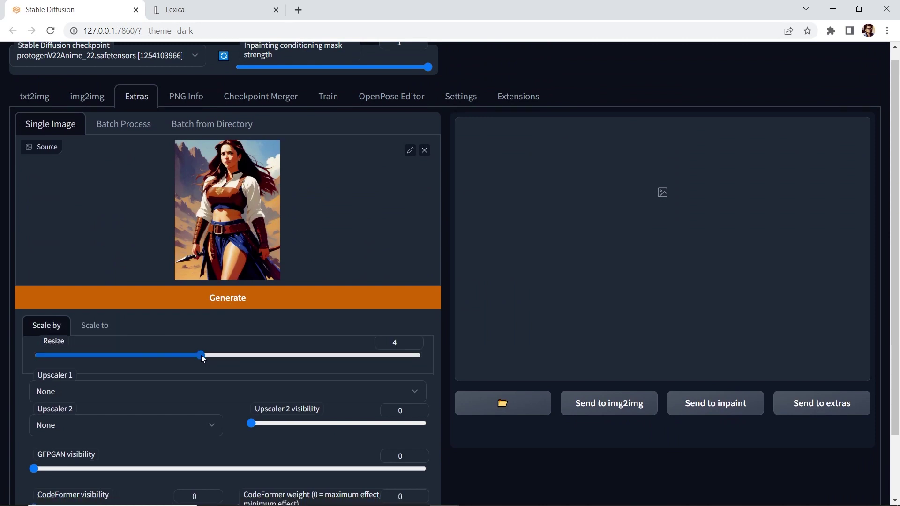
left_click_drag(201, 355, 437, 355)
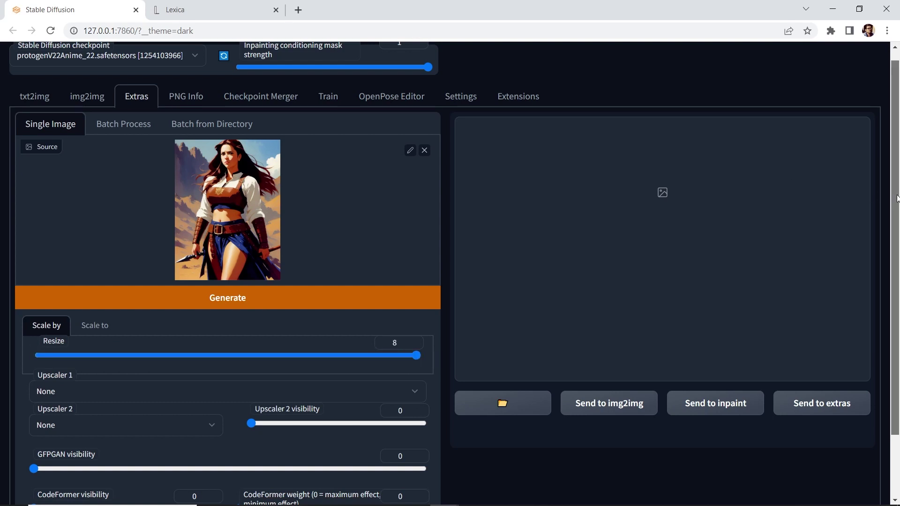
scroll(398, 300, "down", 1)
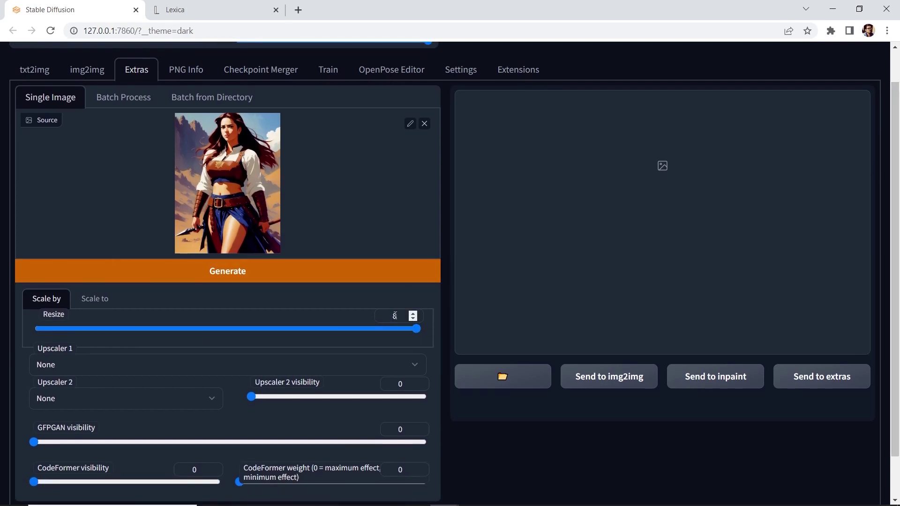
left_click_drag(416, 329, 204, 328)
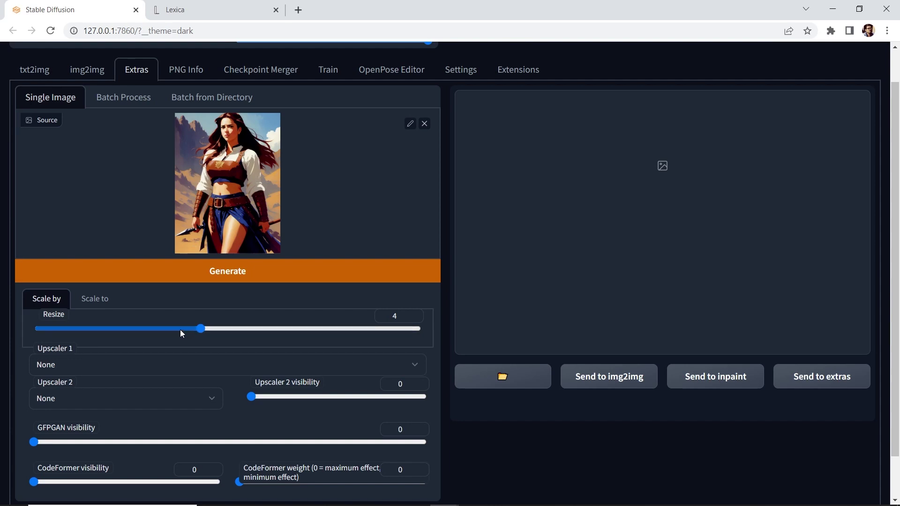
left_click(104, 363)
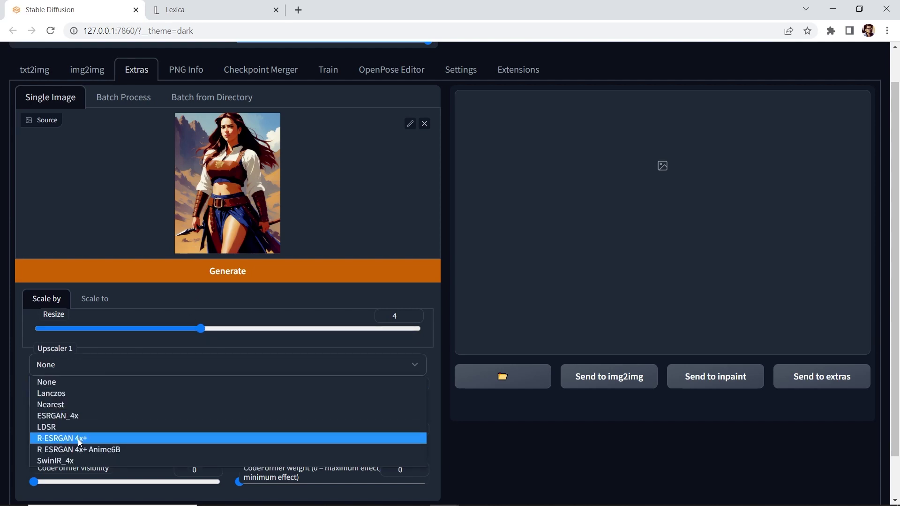
left_click(111, 448)
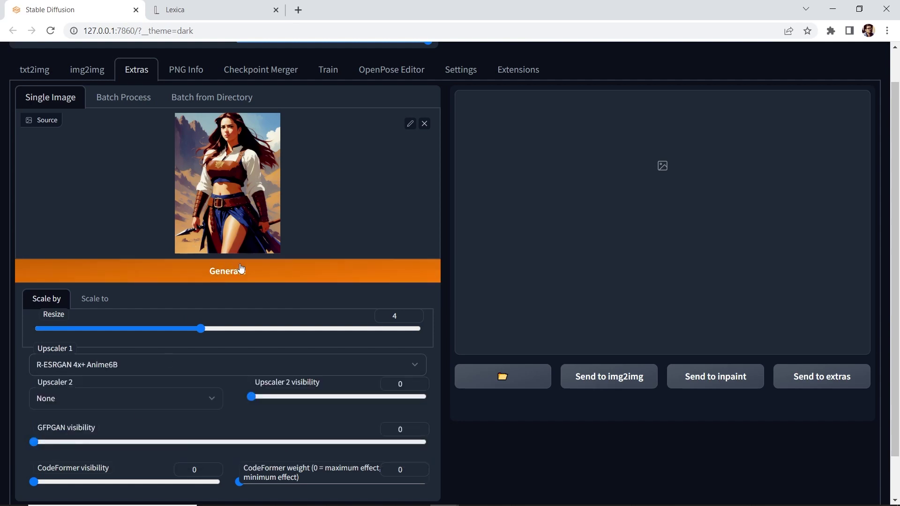
- Generate the 4× R-ESRGAN 4x+ Anime6B upscale and open the result in the full-screen lightbox
left_click(280, 276)
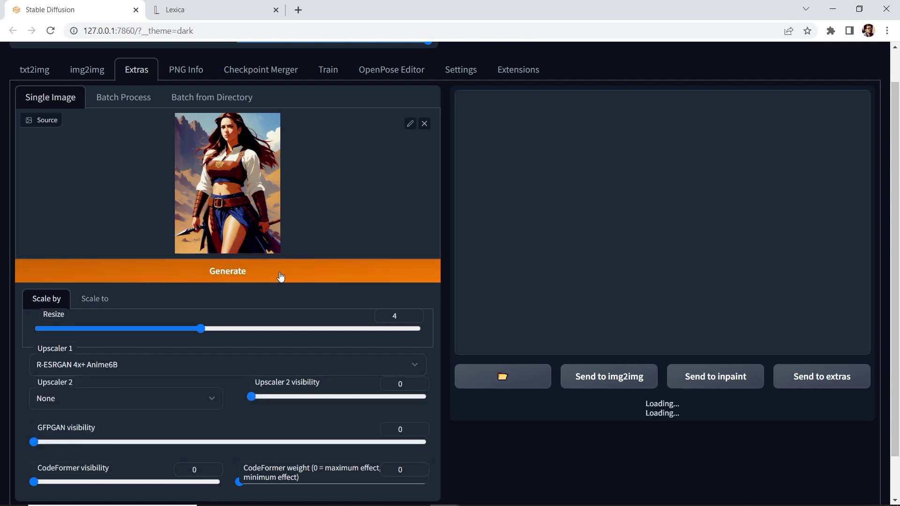
left_click(513, 141)
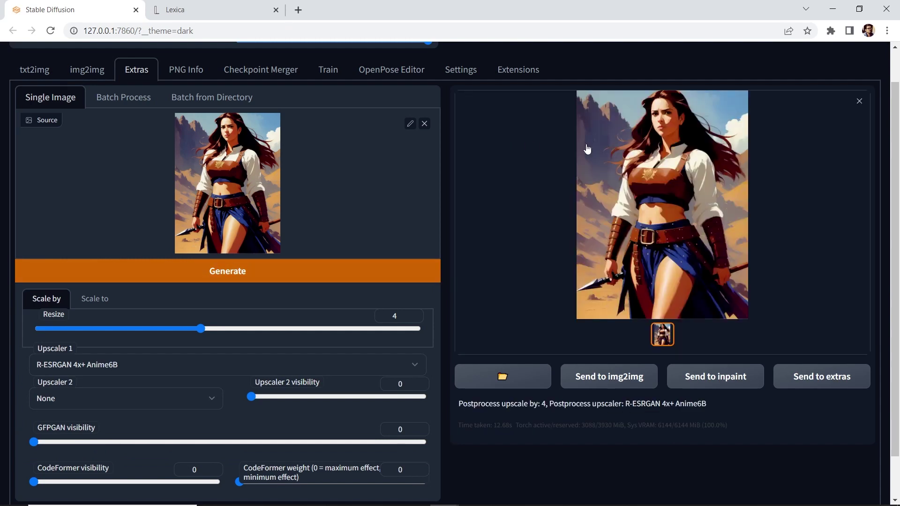
left_click(680, 164)
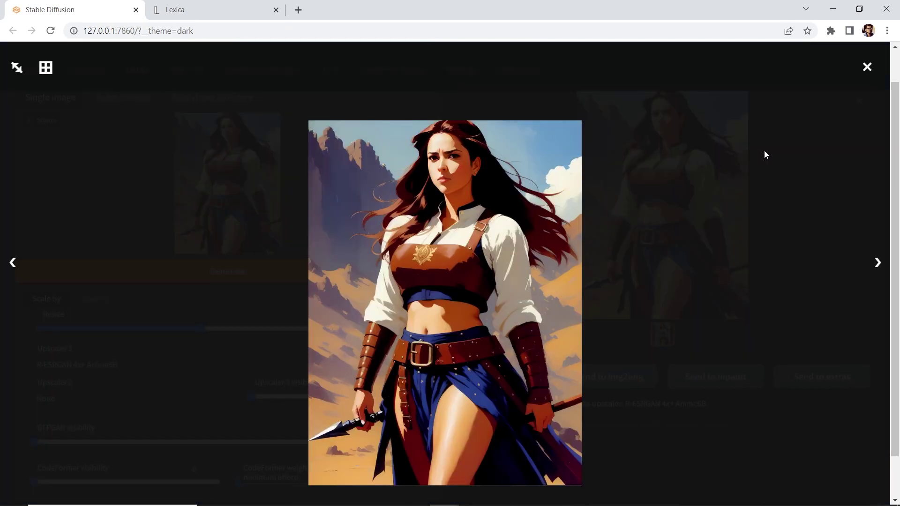